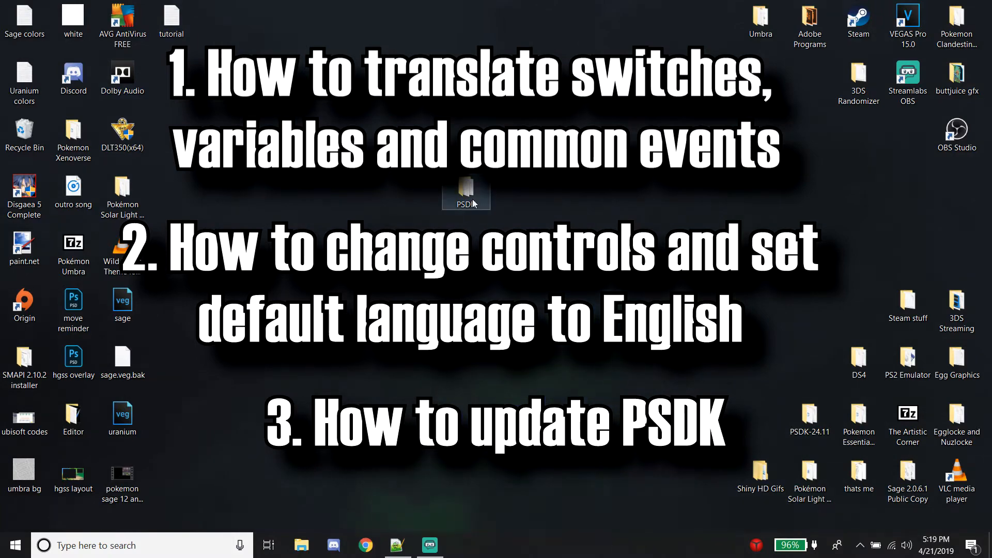
Open the PSDK folder, run Launcher-english to detect and download the PSDK update, and close the launcher.
double_click(468, 192)
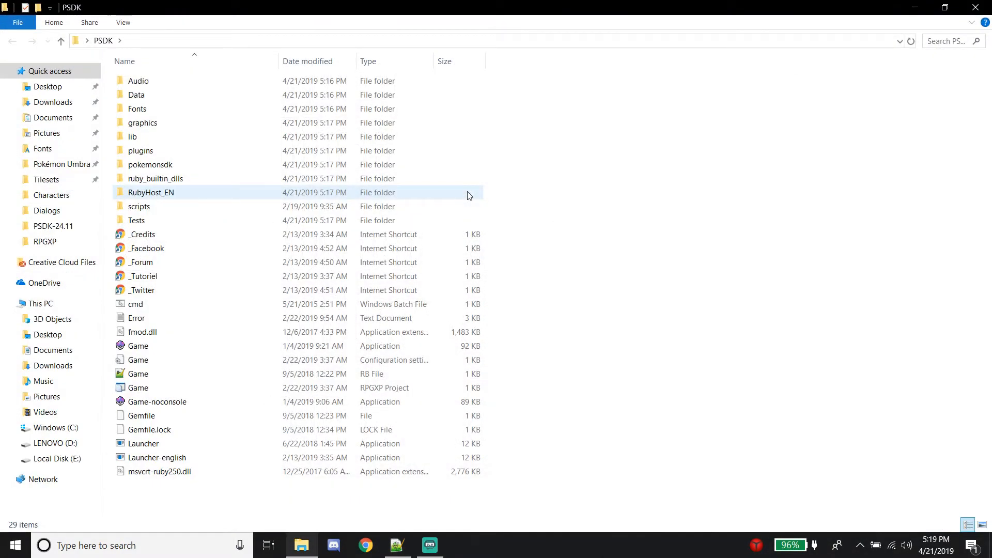
double_click(159, 460)
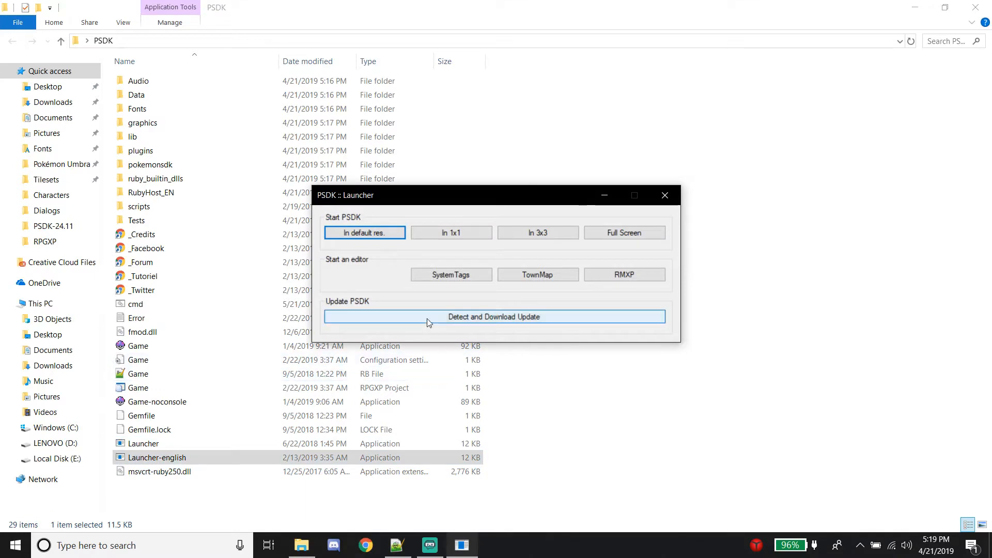
key(Return)
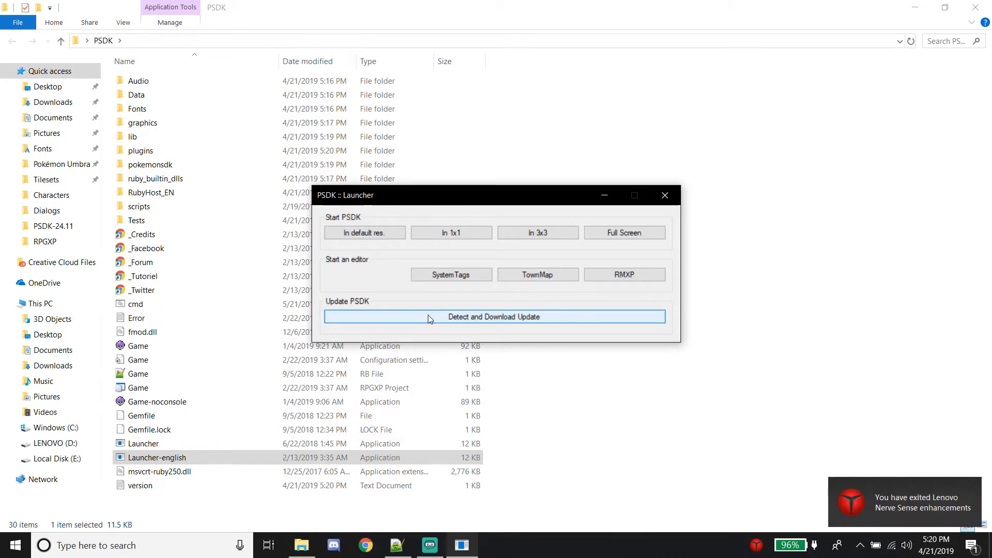
click(428, 316)
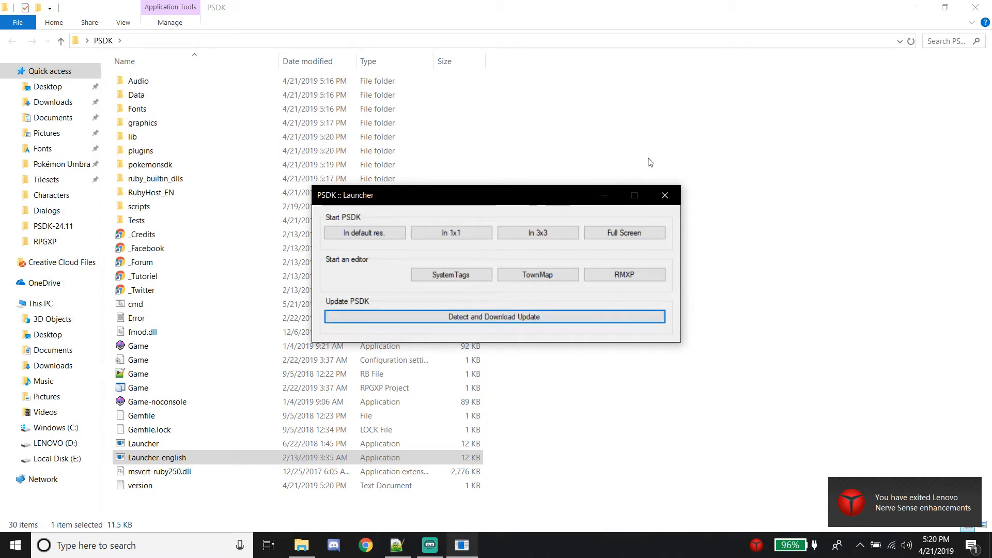
click(665, 195)
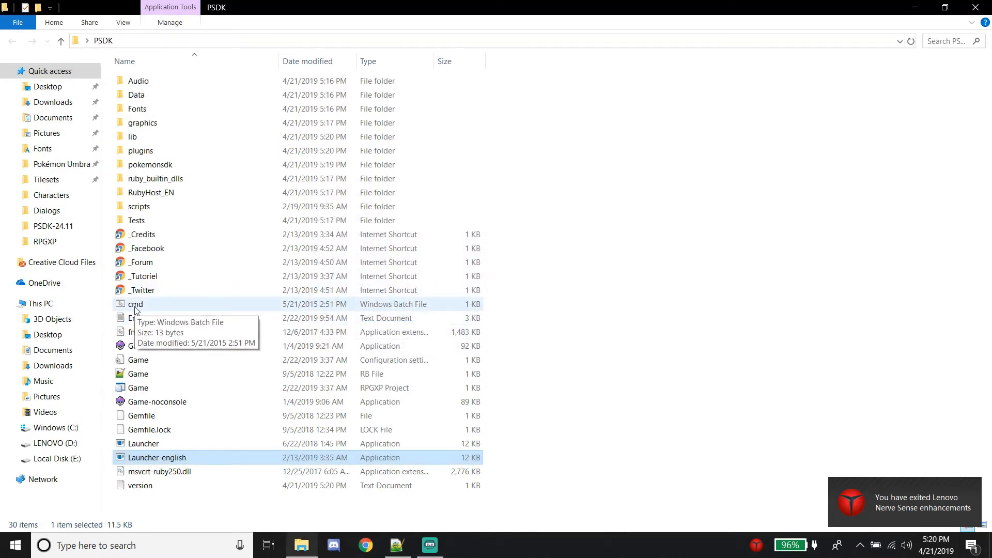
Run the PSDK folder's cmd batch file, execute "Game --util=translate" in it, and close the console.
double_click(135, 307)
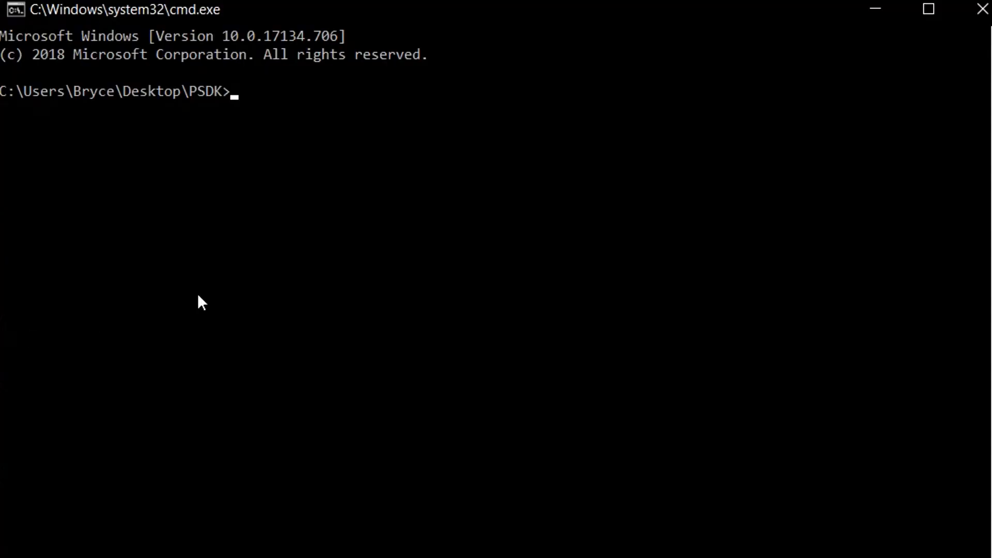
text(Game --util=translate)
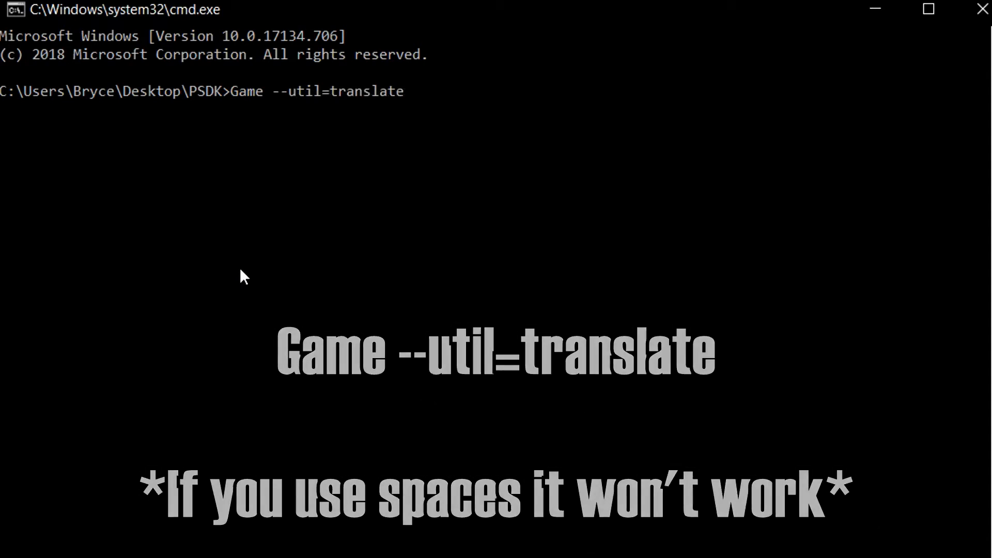
key(Return)
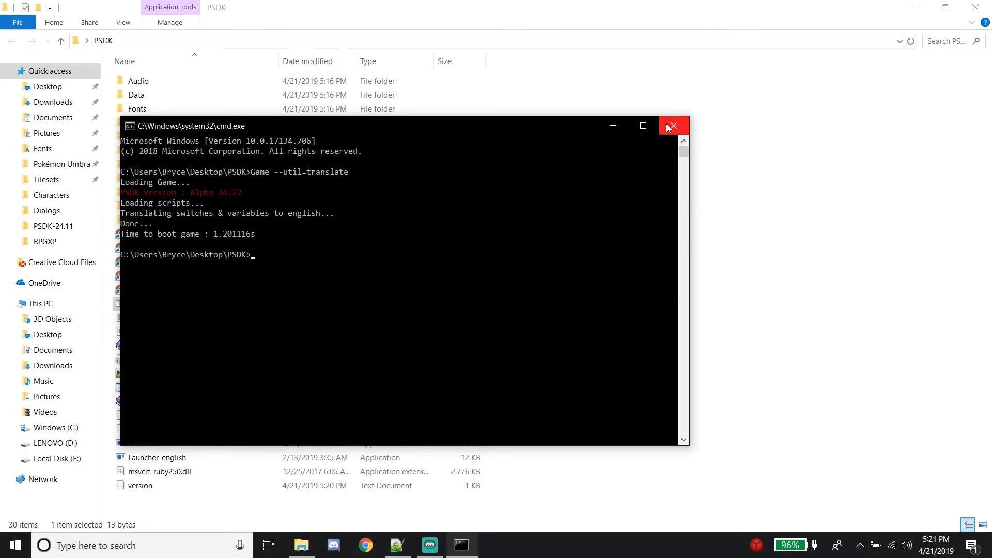
click(668, 128)
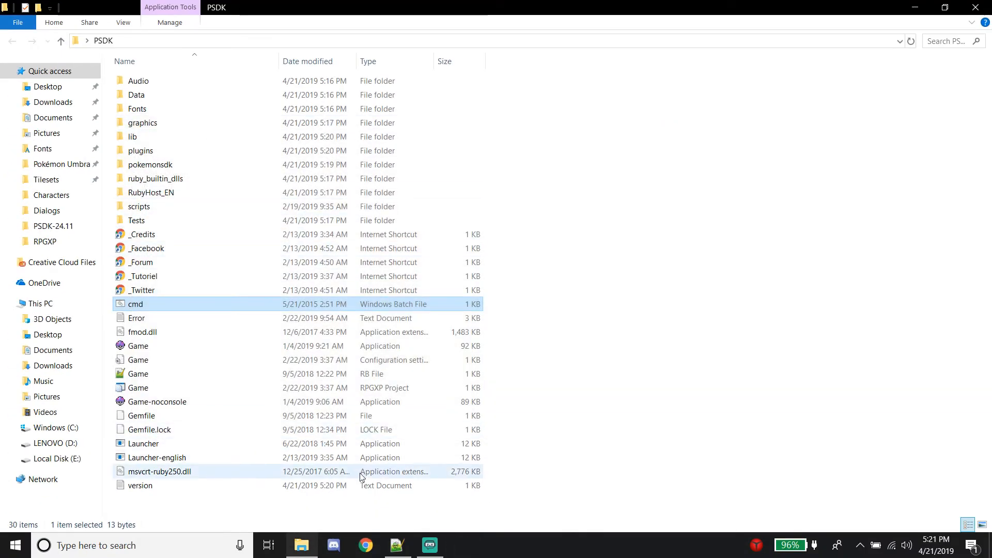
Open Steam and launch RPG Maker XP from its software library.
click(15, 546)
text(stea)
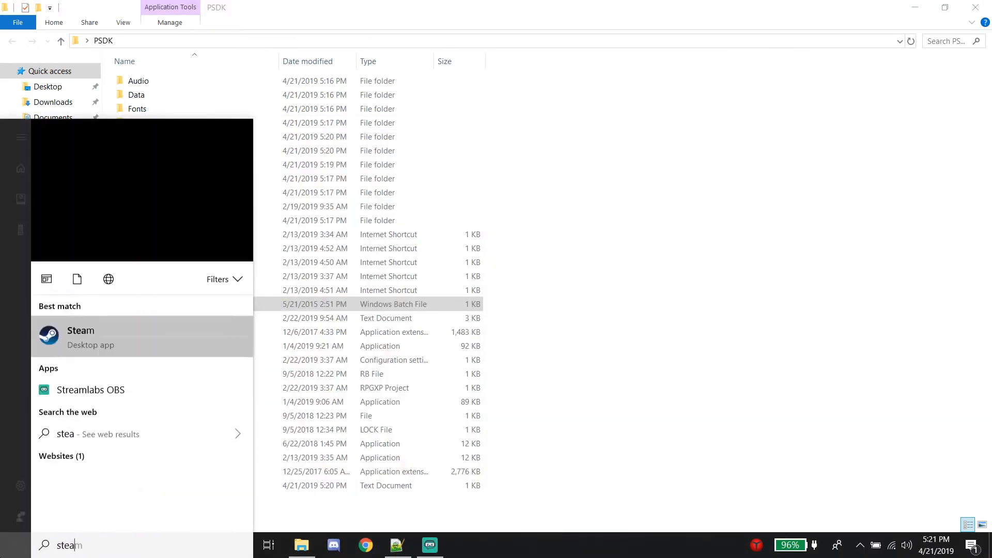
key(Return)
mouse_move(144, 29)
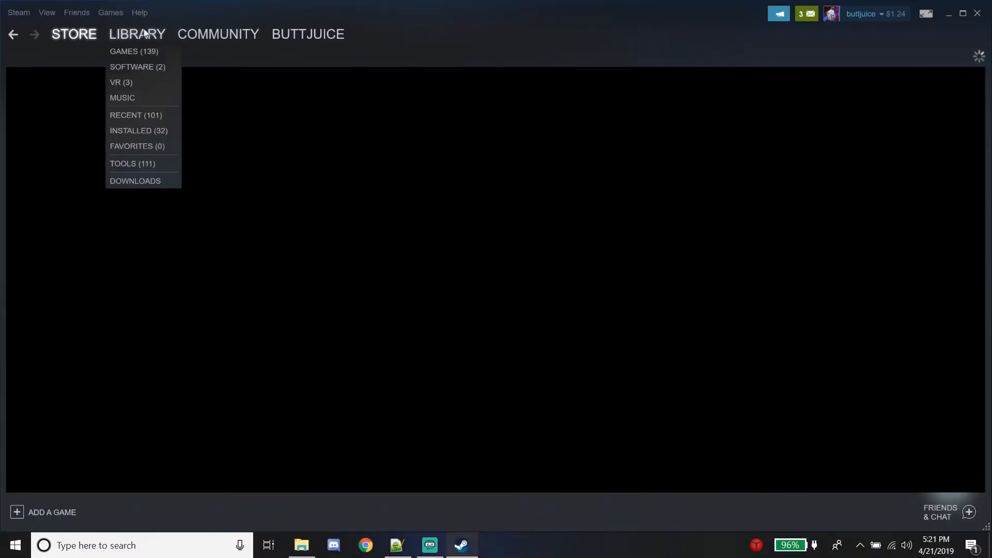
click(119, 67)
click(222, 135)
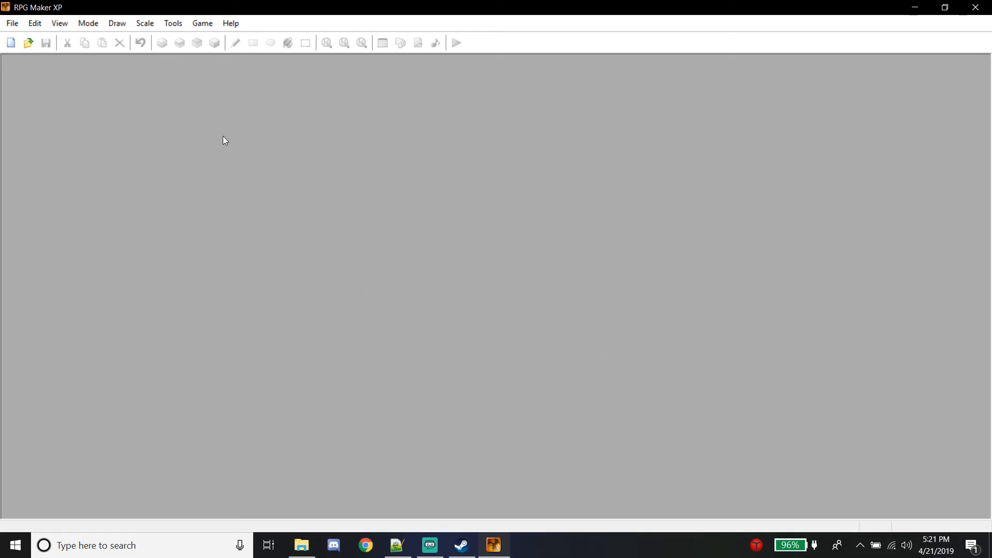
Open the Game project file from the PSDK folder on the Desktop.
click(28, 44)
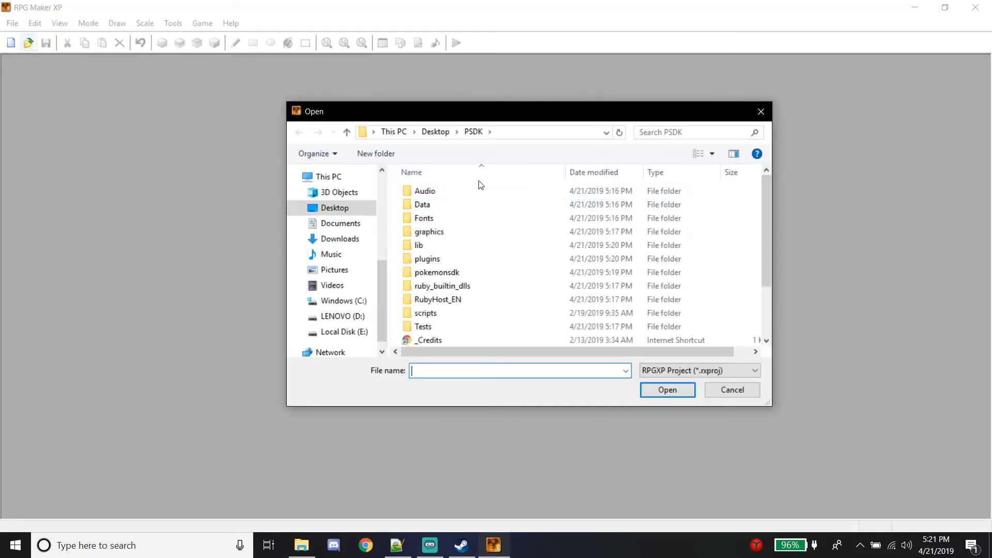
scroll(443, 273, down, 2)
double_click(420, 336)
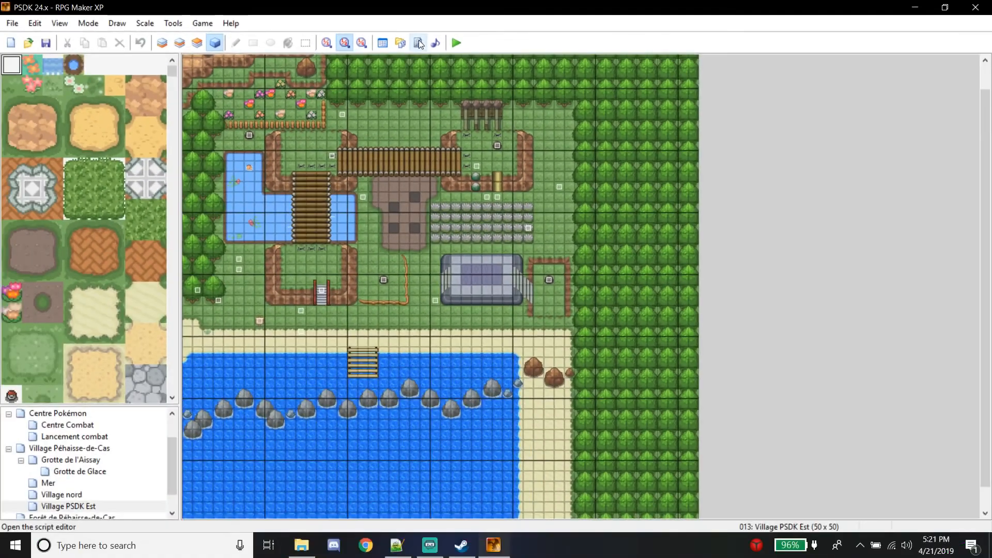
In the Script Editor, insert a new script directly above the Main entry and name it "QWERTY Controls".
click(441, 122)
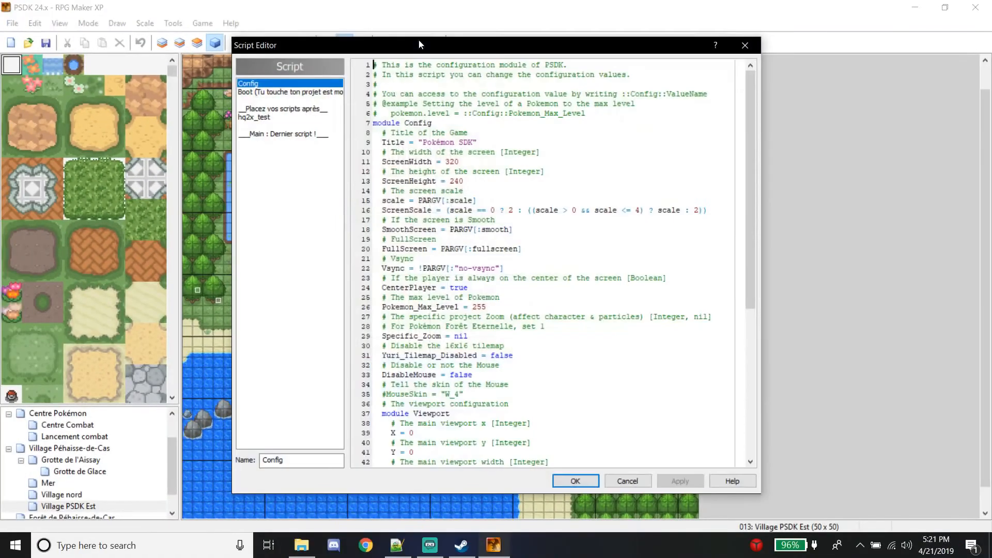
click(261, 134)
right_click(264, 136)
click(281, 141)
click(275, 465)
text(English)
key(BackSpace)
key(BackSpace)
key(BackSpace)
key(BackSpace)
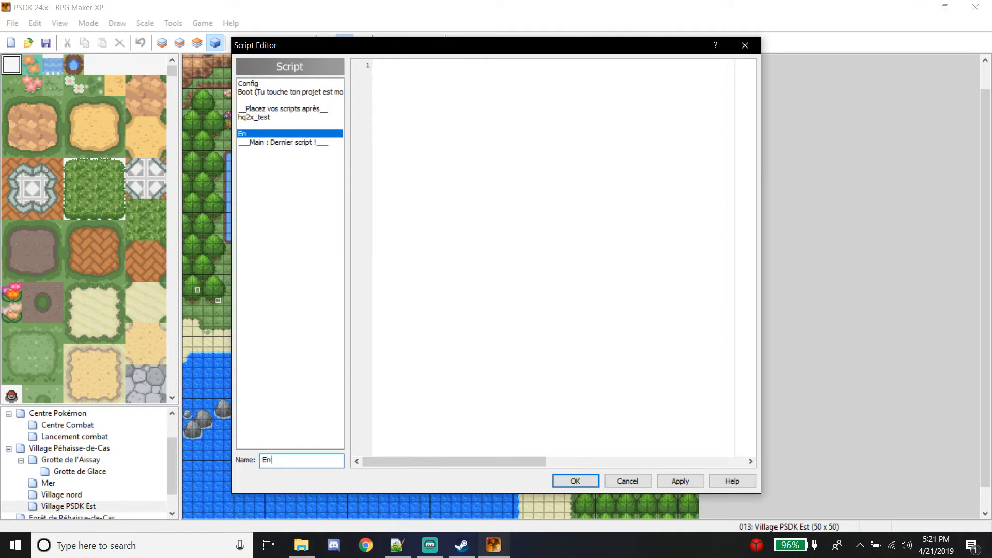
text(QWERTY Controls)
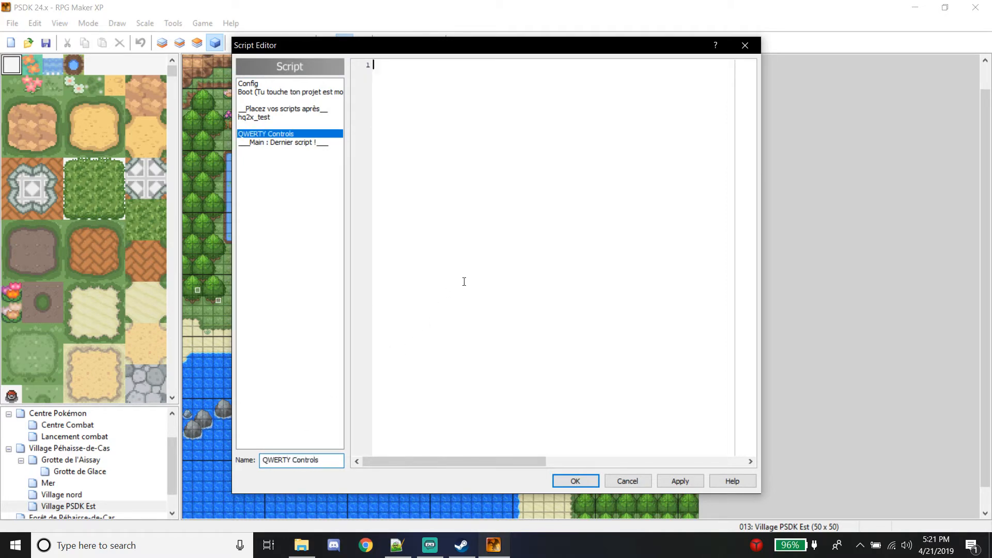
Switch to Notepad++ and review the default-language code, the keyboard input lines and the list of event names.
click(397, 545)
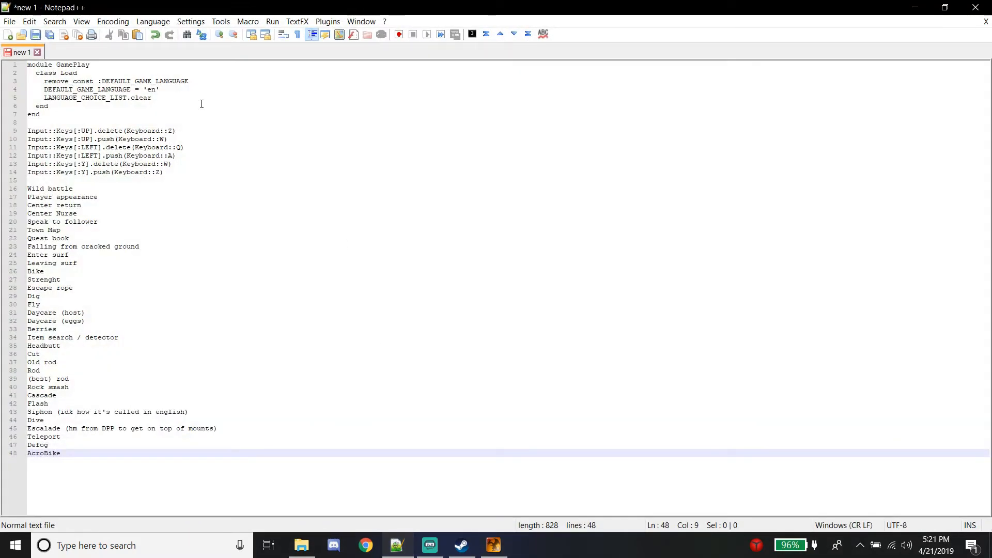
click(52, 107)
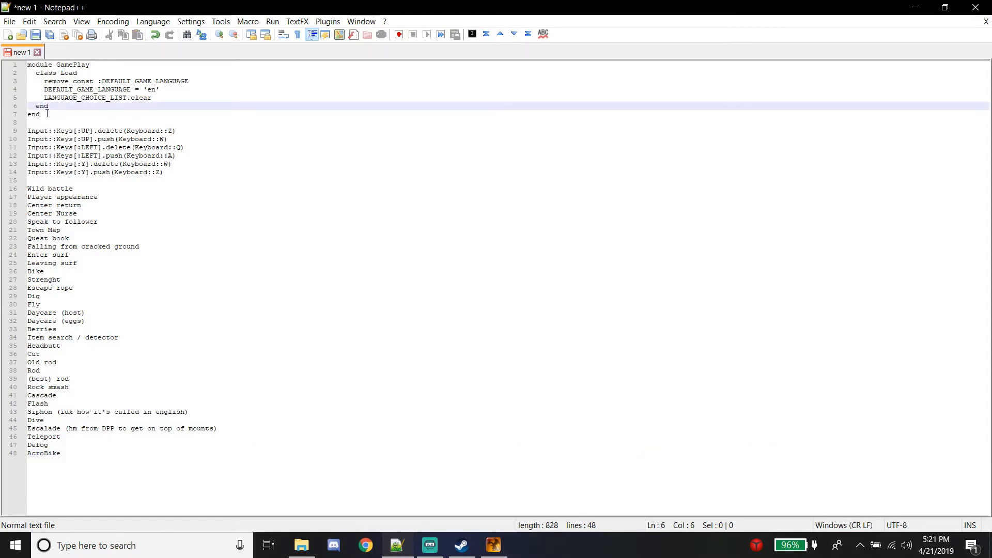
drag(47, 114, 19, 65)
drag(164, 172, 1, 134)
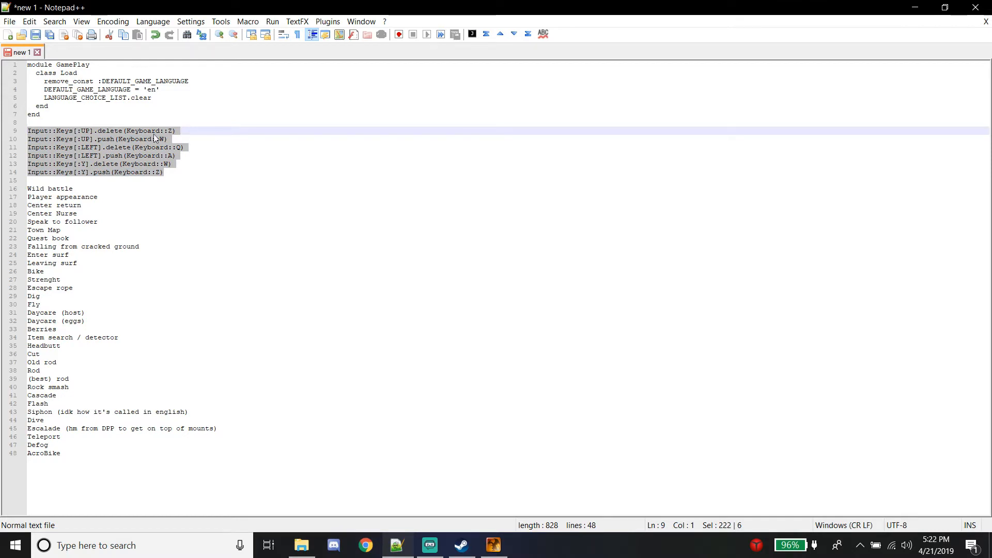
drag(27, 188, 224, 454)
drag(76, 454, 2, 186)
click(73, 205)
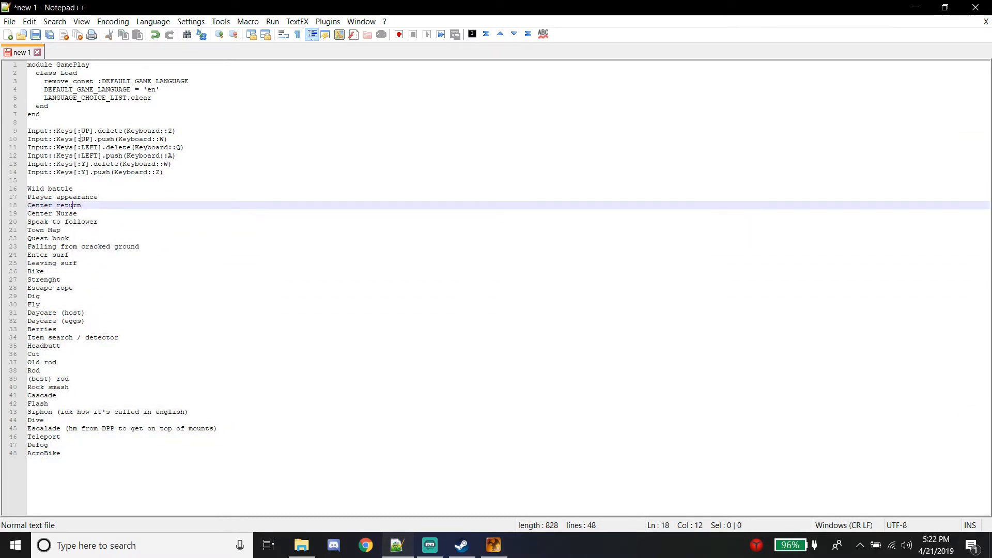
Copy the six Input::Keys lines into the QWERTY Controls script in RPG Maker XP and apply the change.
drag(175, 173, 1, 130)
key(ctrl+c)
click(493, 545)
key(ctrl+v)
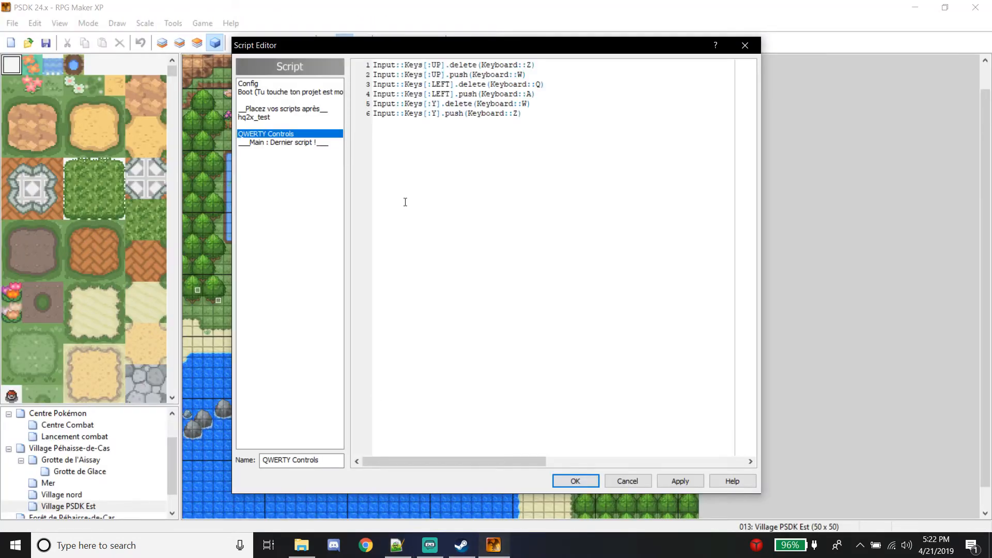
click(668, 483)
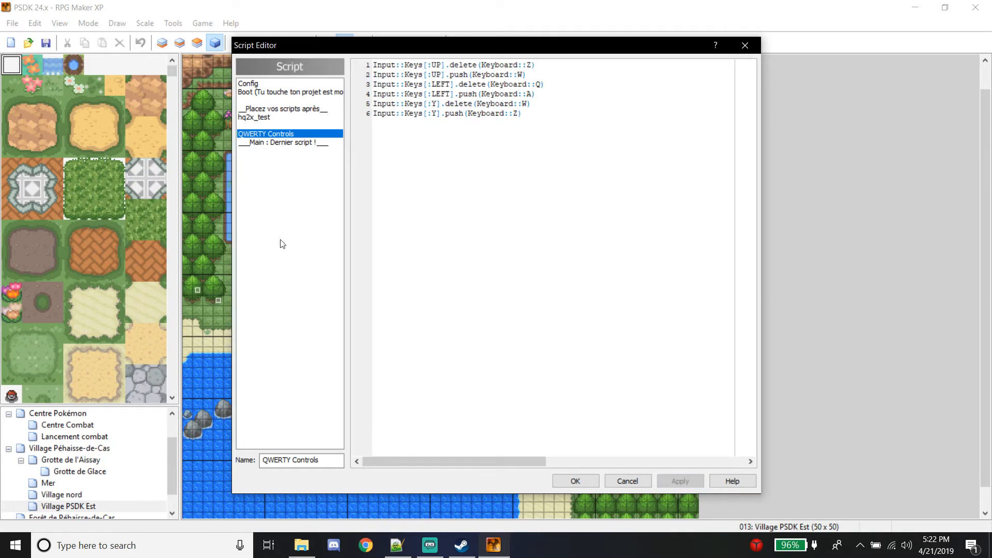
Insert another script between QWERTY Controls and Main and name it "Default to English".
right_click(281, 148)
click(305, 150)
click(274, 463)
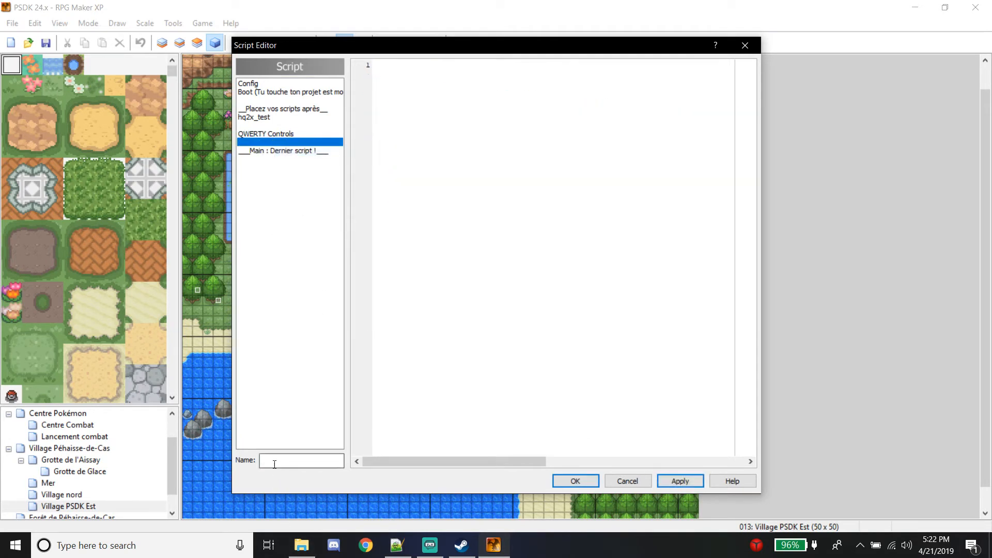
text(Default to ennglish)
click(773, 203)
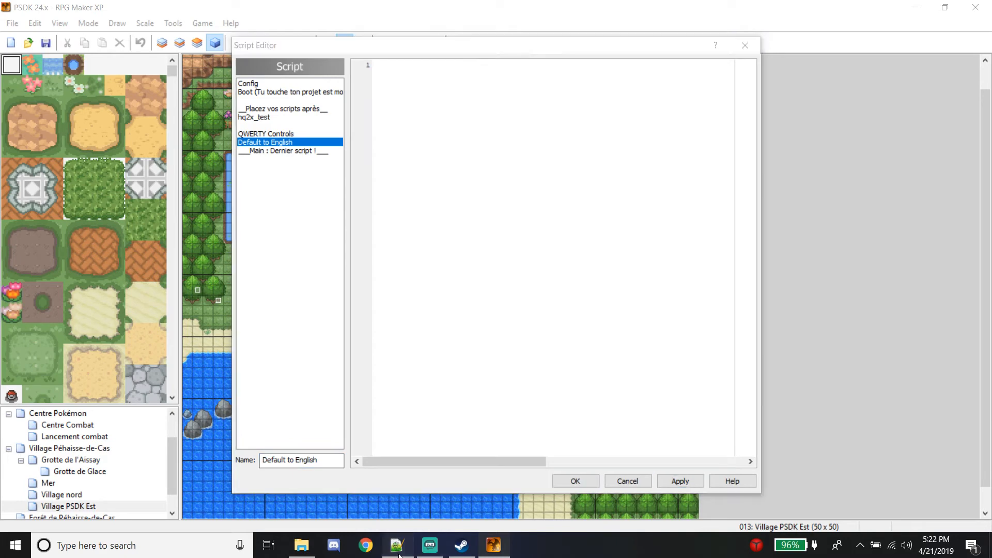
Copy the "module GamePlay" block from the Notepad++ notes into the Default to English script.
click(397, 547)
drag(45, 114, 3, 35)
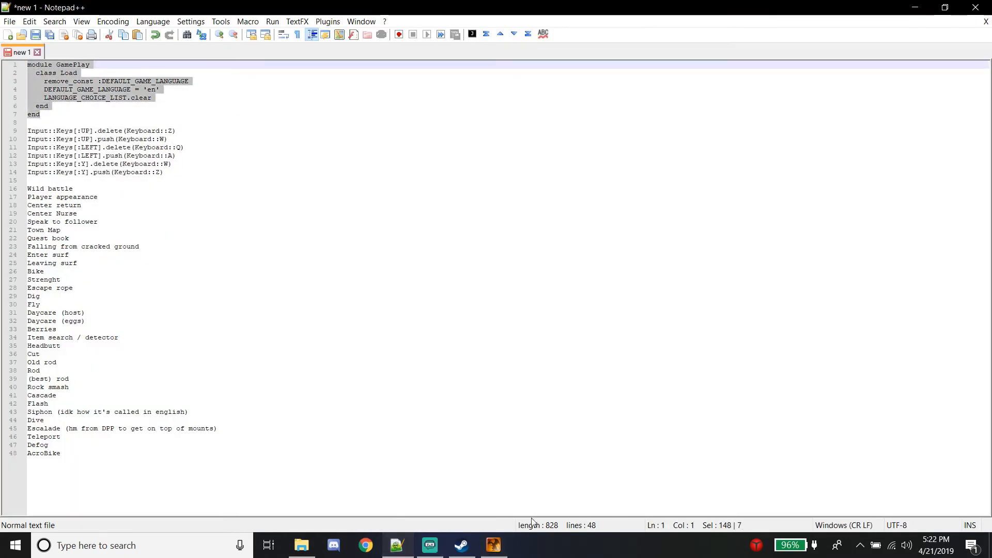
click(494, 545)
key(ctrl+v)
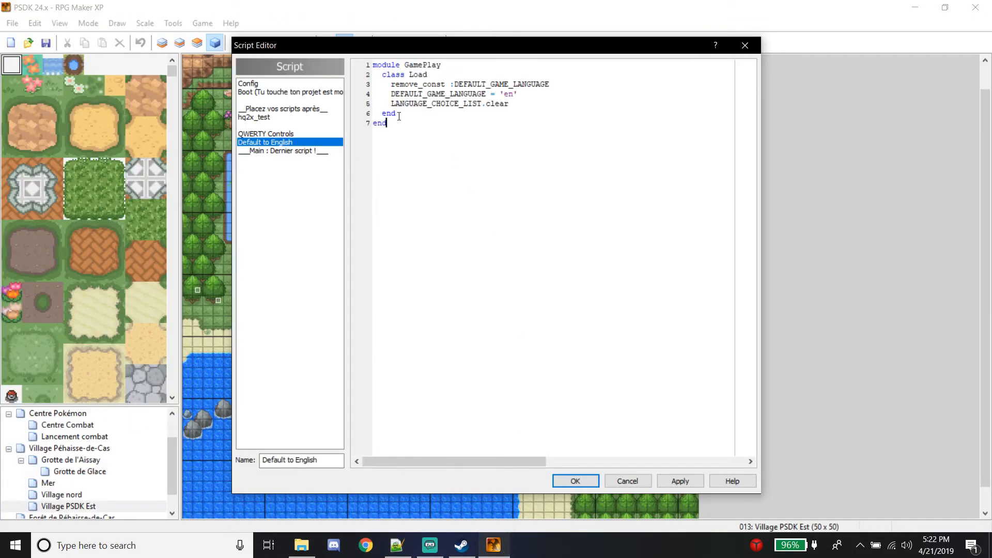
Check the contents and order of the QWERTY Controls and Default to English scripts above Main.
click(287, 134)
click(283, 151)
click(281, 143)
click(284, 143)
click(280, 135)
click(288, 144)
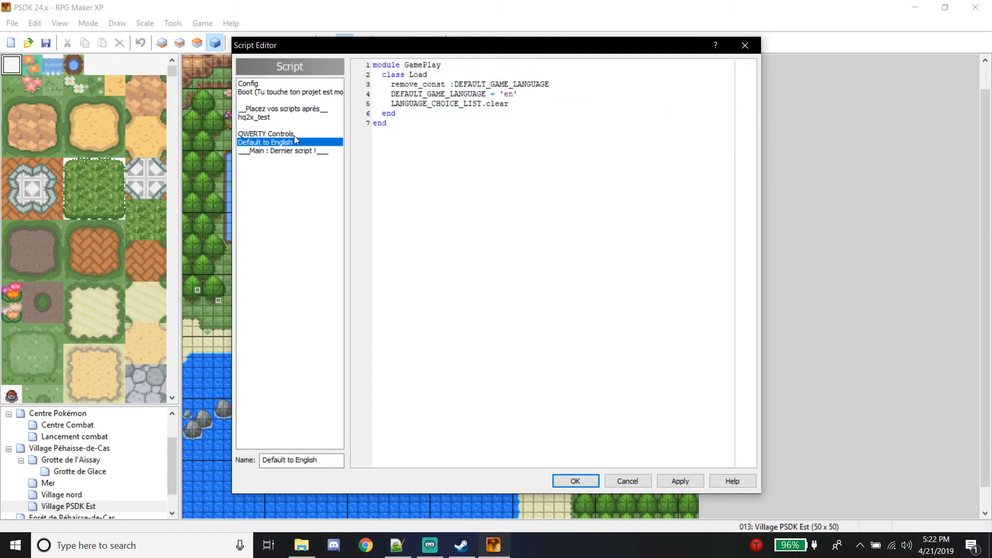
click(291, 135)
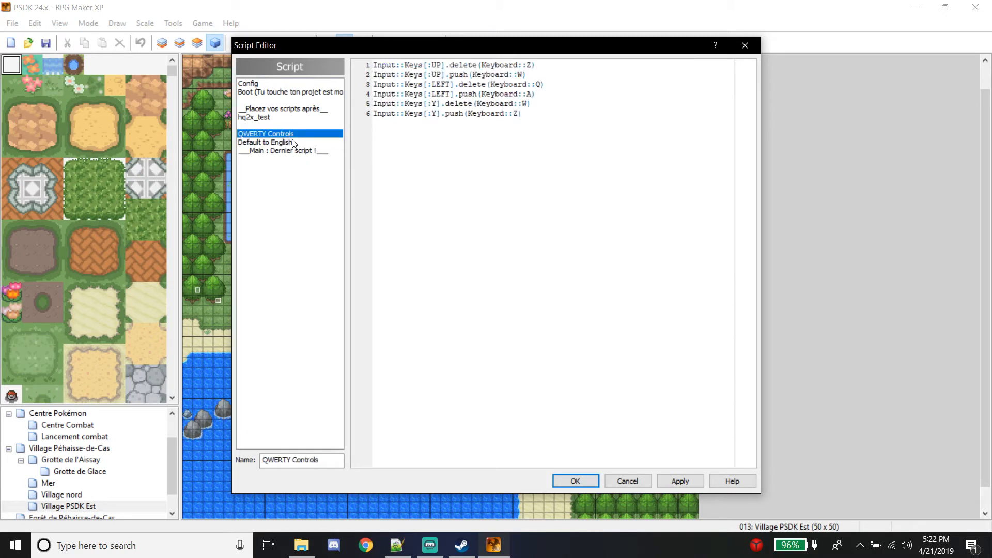
click(293, 143)
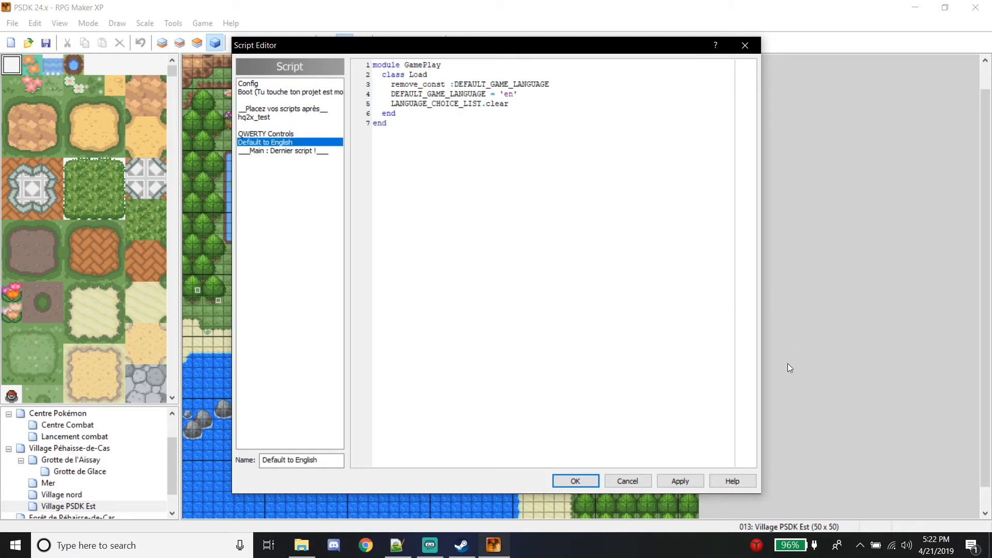
click(256, 135)
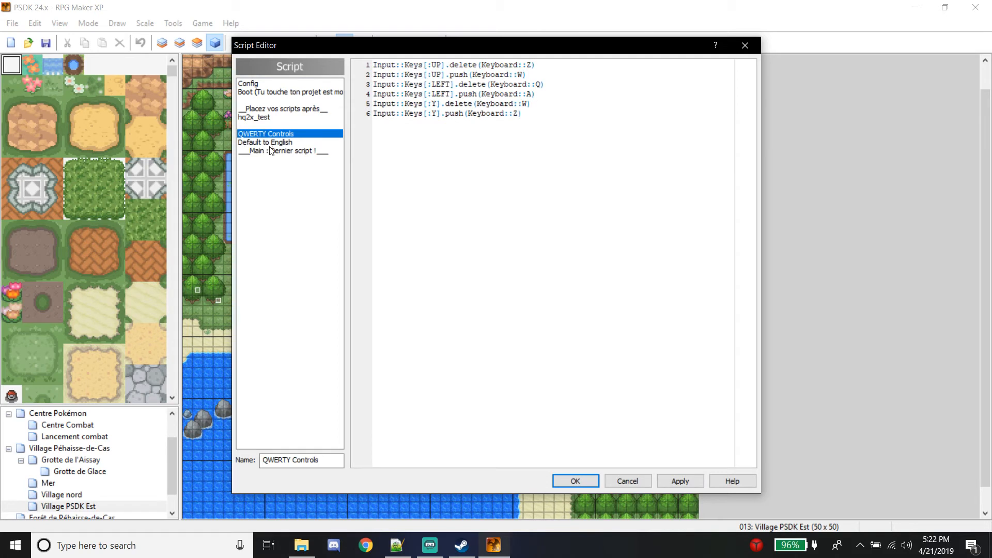
click(273, 143)
click(270, 136)
Apply the new scripts and close the Script Editor, keeping the changes.
click(695, 481)
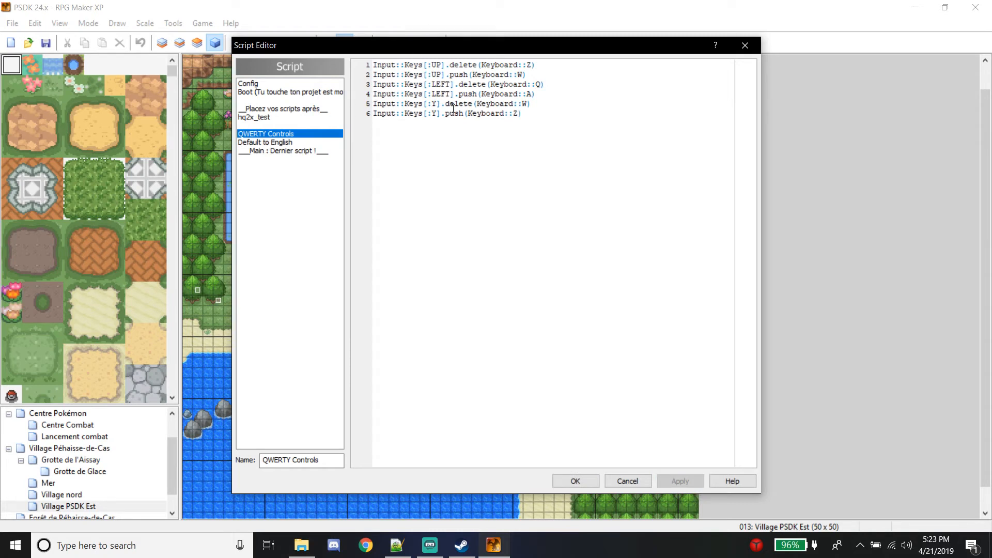
click(261, 143)
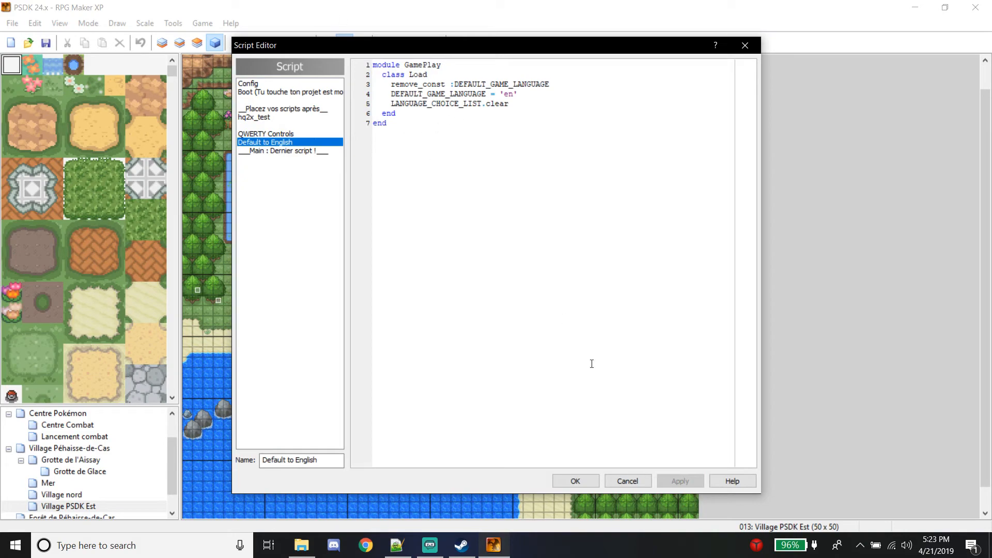
click(587, 484)
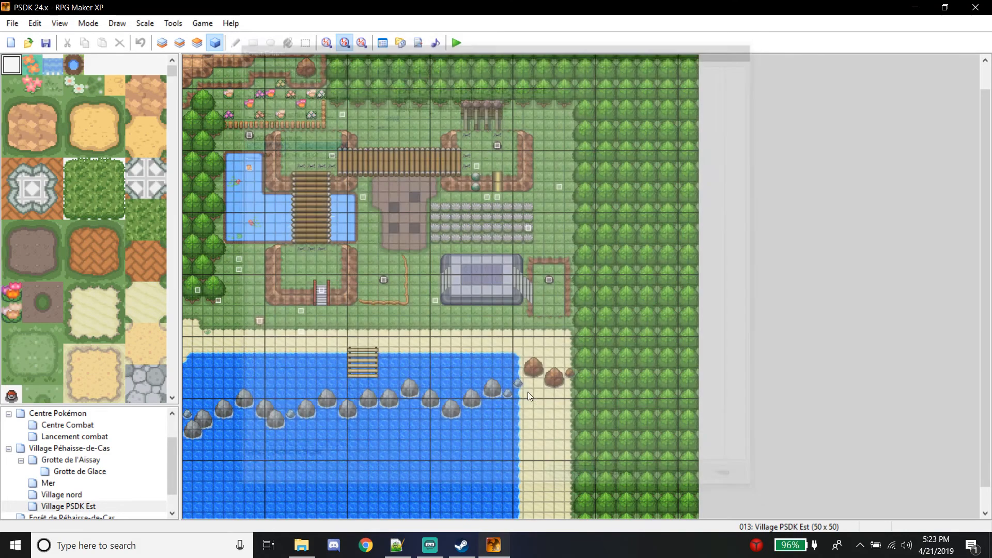
Create a temporary event in Village PSDK Est and check the switch names in ranges 0001-0025 and 0026-0050 through Control Switches.
double_click(553, 126)
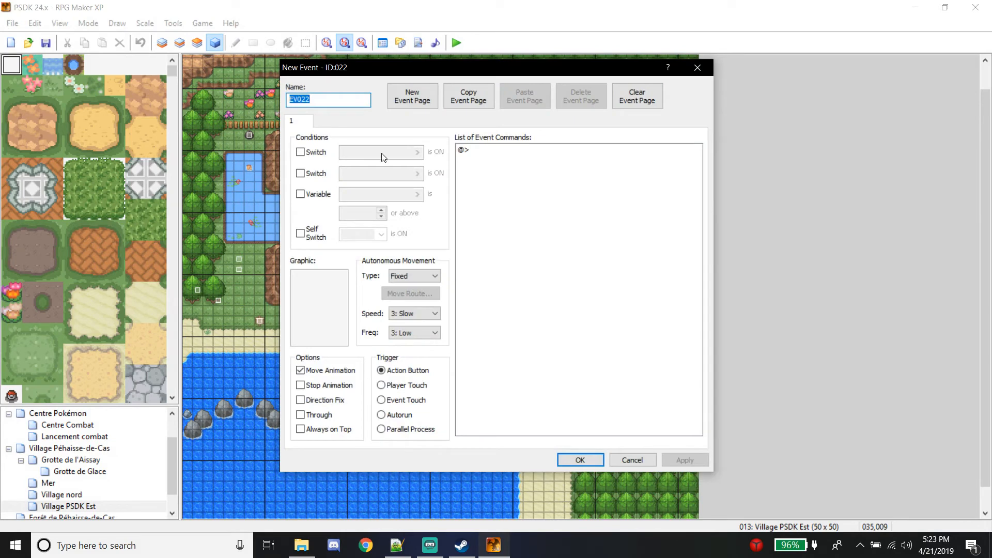
double_click(528, 150)
click(629, 189)
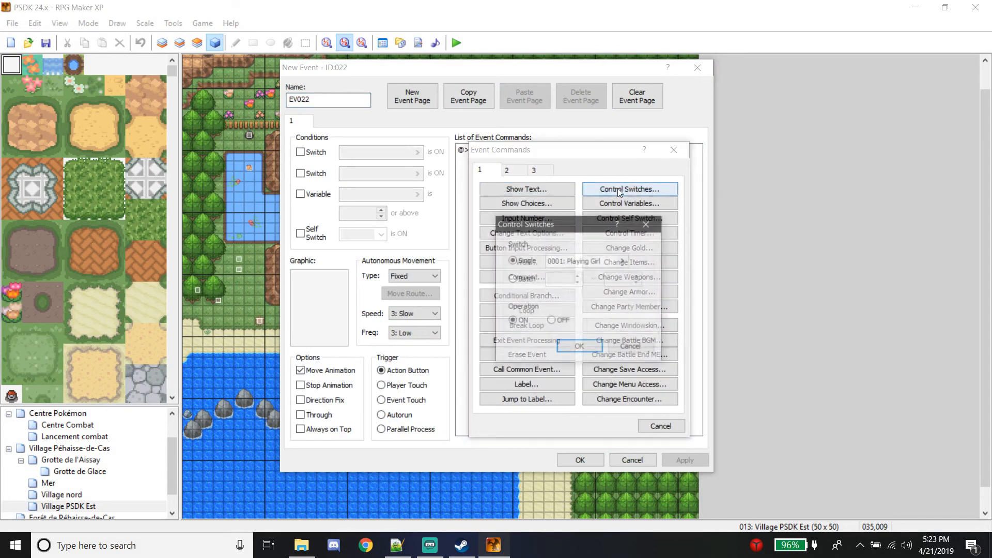
click(625, 260)
click(597, 185)
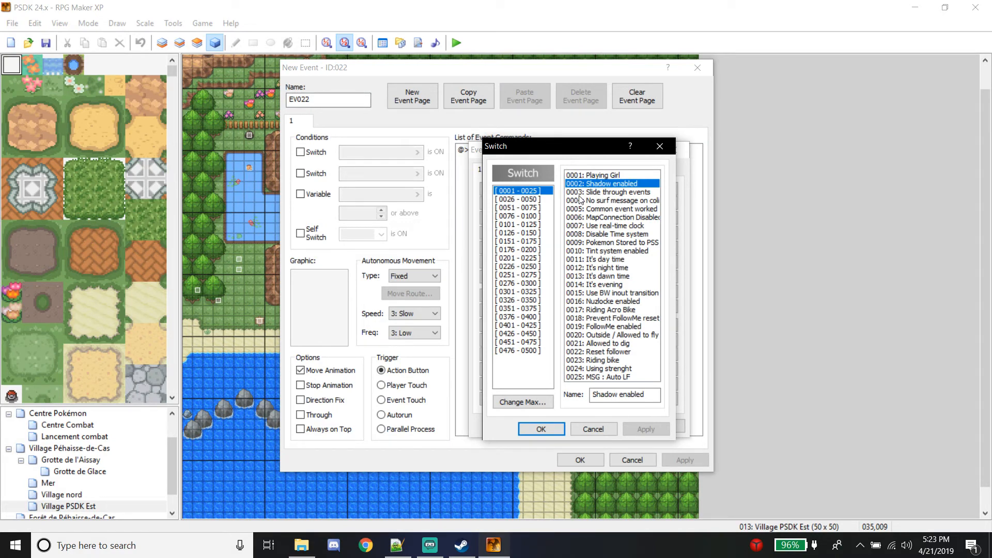
click(528, 199)
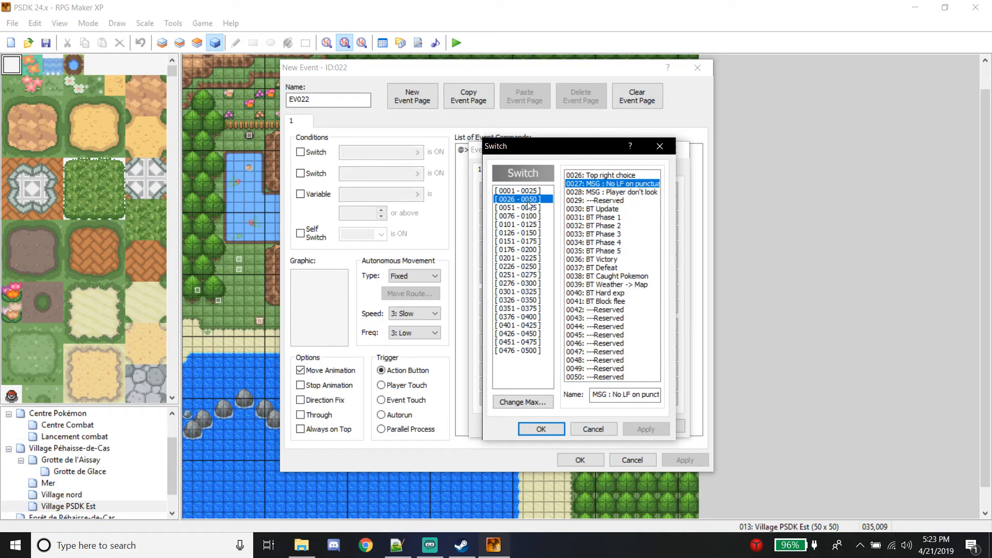
click(660, 146)
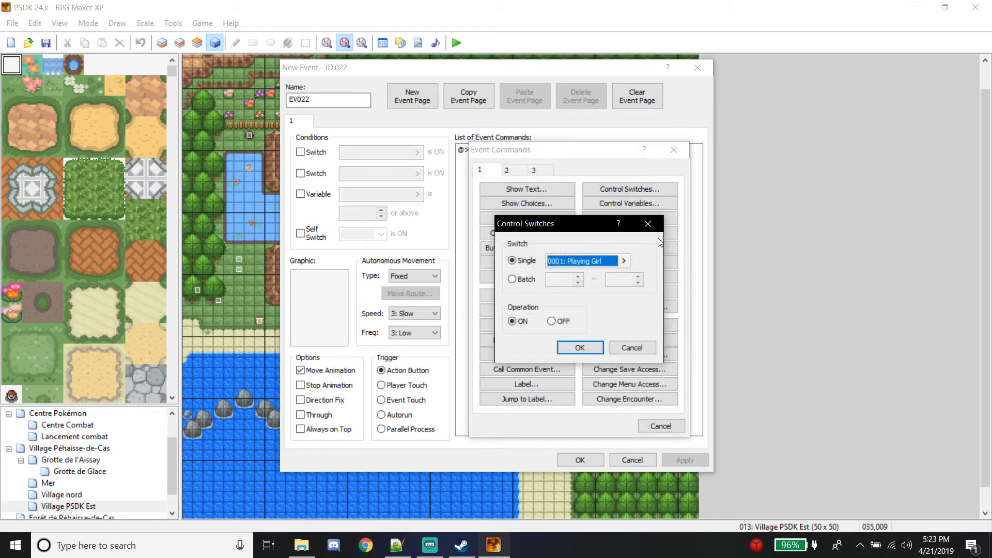
key(Escape)
Check the variable names in range 0001-0025 through Control Variables, and close the new event without keeping it.
click(629, 204)
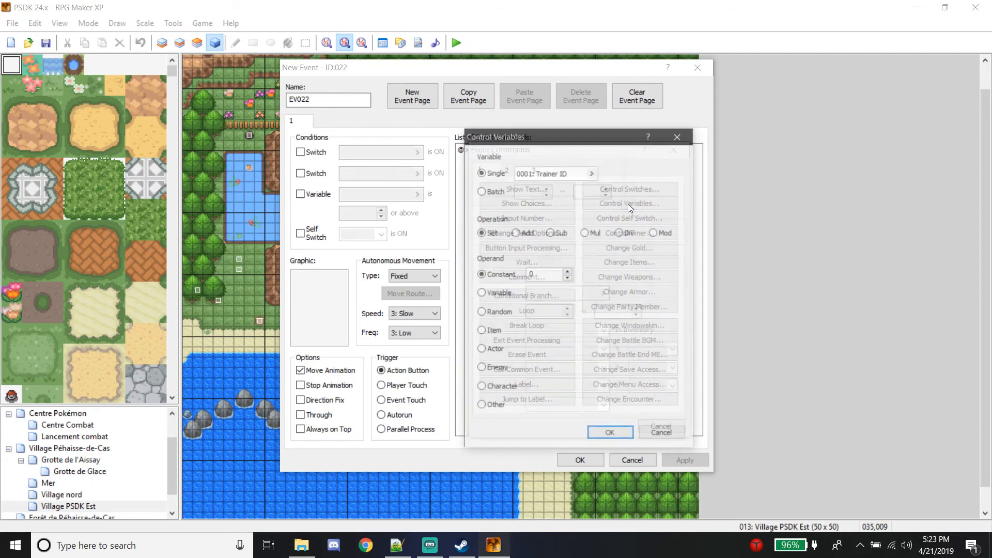
click(593, 175)
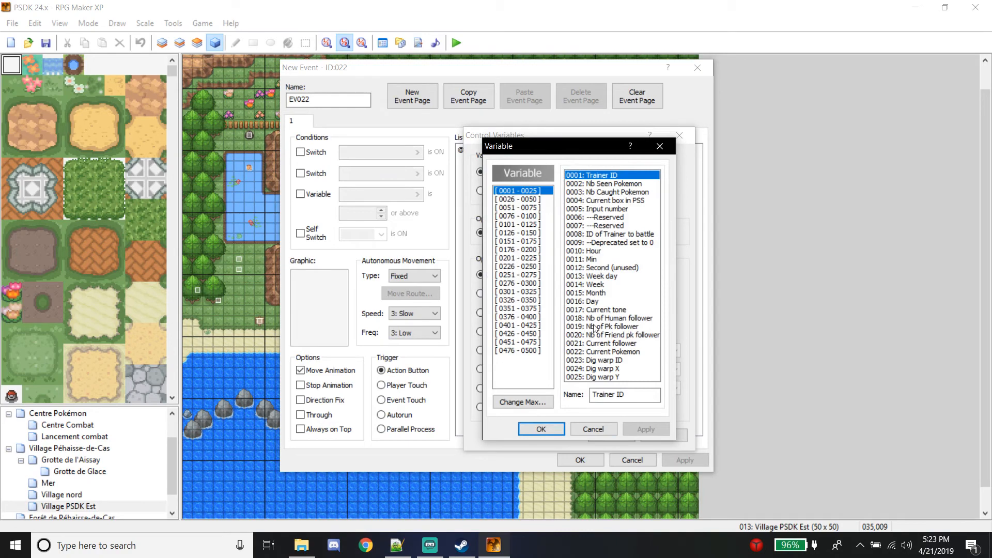
click(660, 147)
click(679, 136)
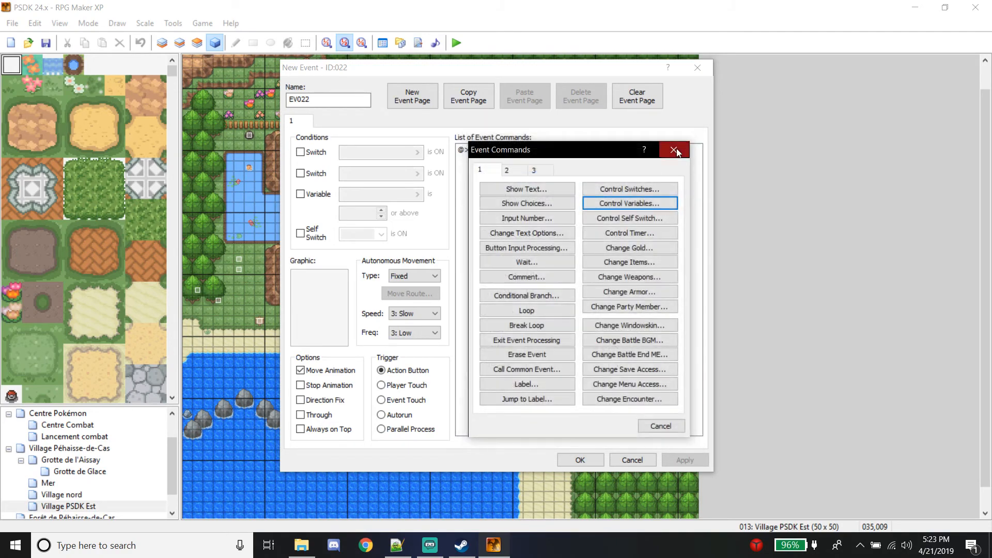
click(675, 150)
click(697, 67)
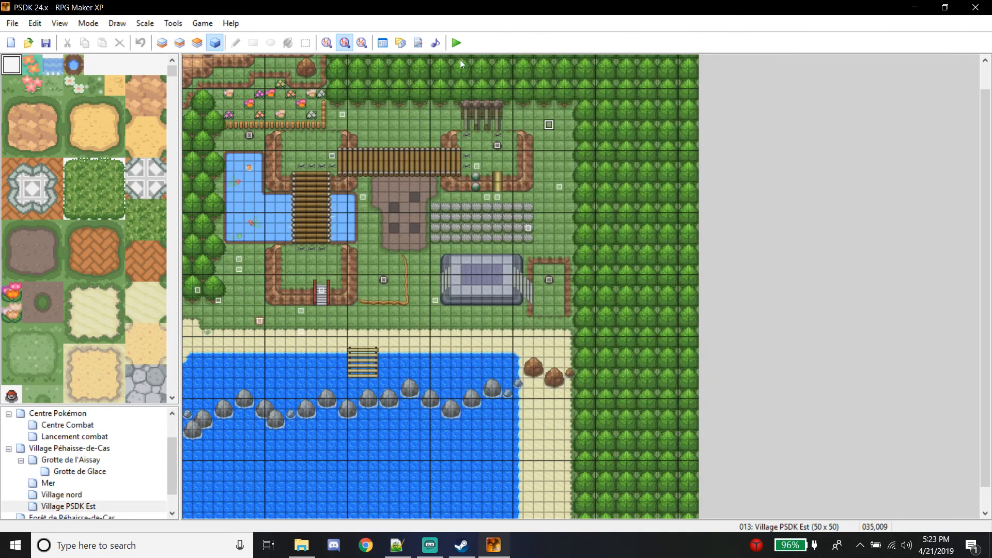
Open the Database's common events and look over their French names and commands, including Sortie Surf and Combat Sauvage.
click(382, 43)
click(626, 85)
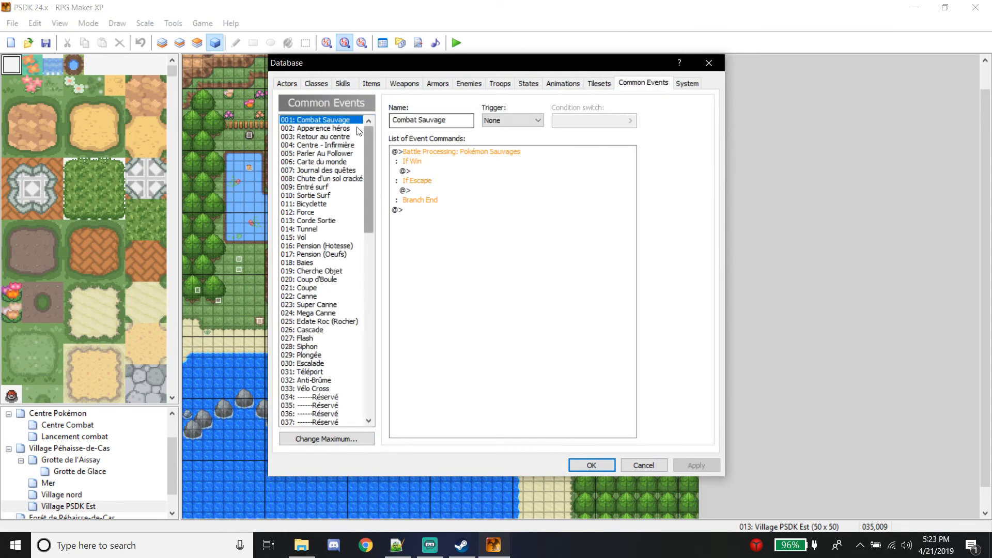
click(327, 145)
click(326, 195)
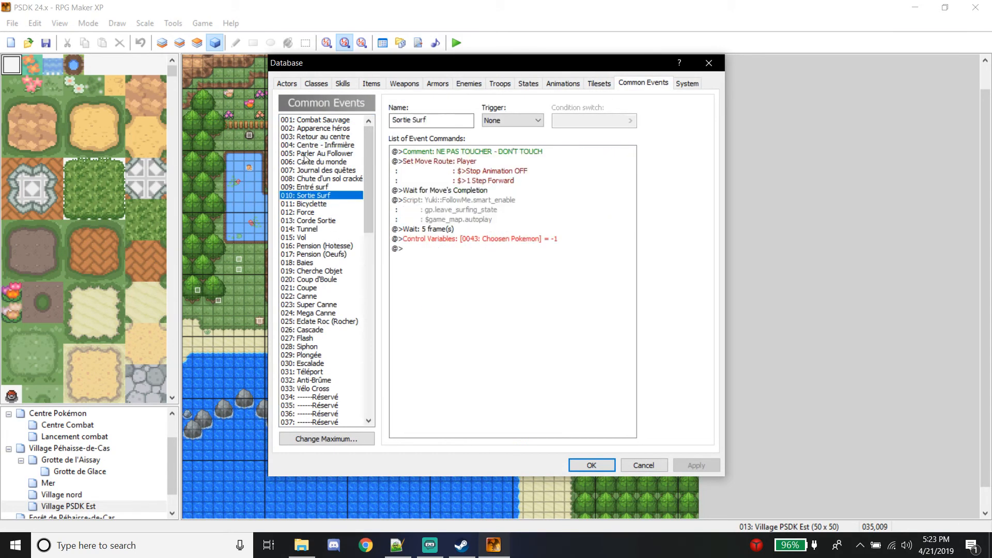
click(310, 120)
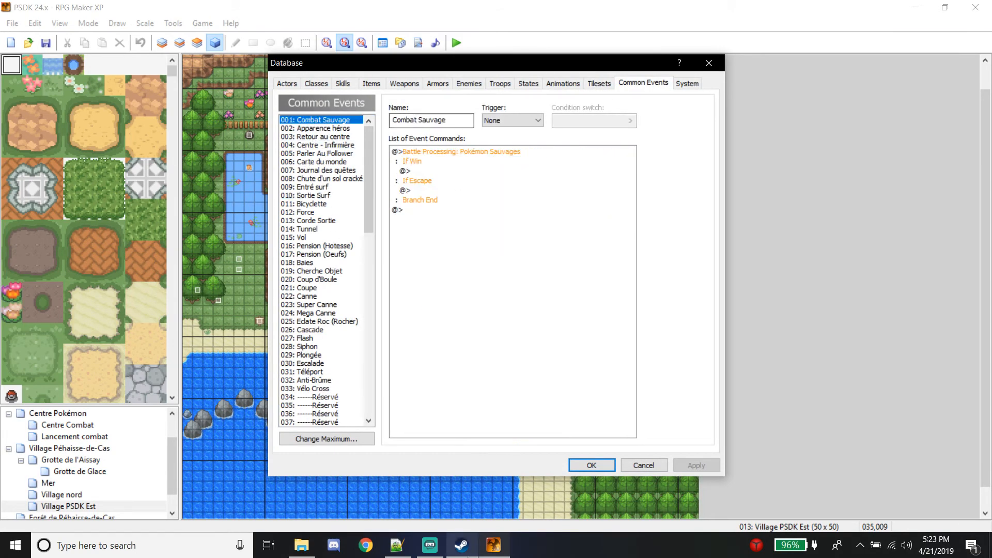
Switch to the Notepad++ notes and review the English common event names from "Wild battle" to "AcroBike".
click(397, 546)
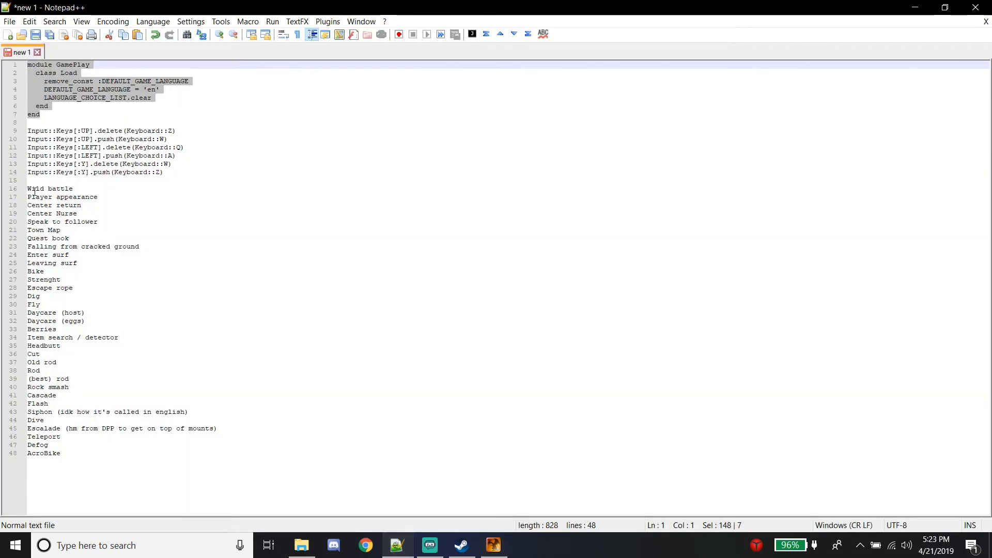
drag(29, 188, 278, 462)
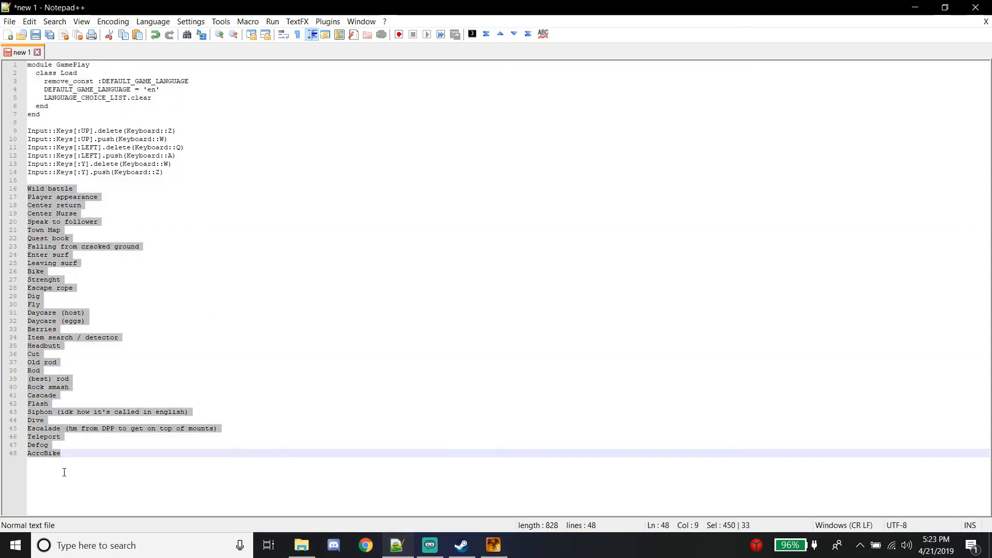
drag(71, 453, 197, 460)
click(29, 188)
click(98, 452)
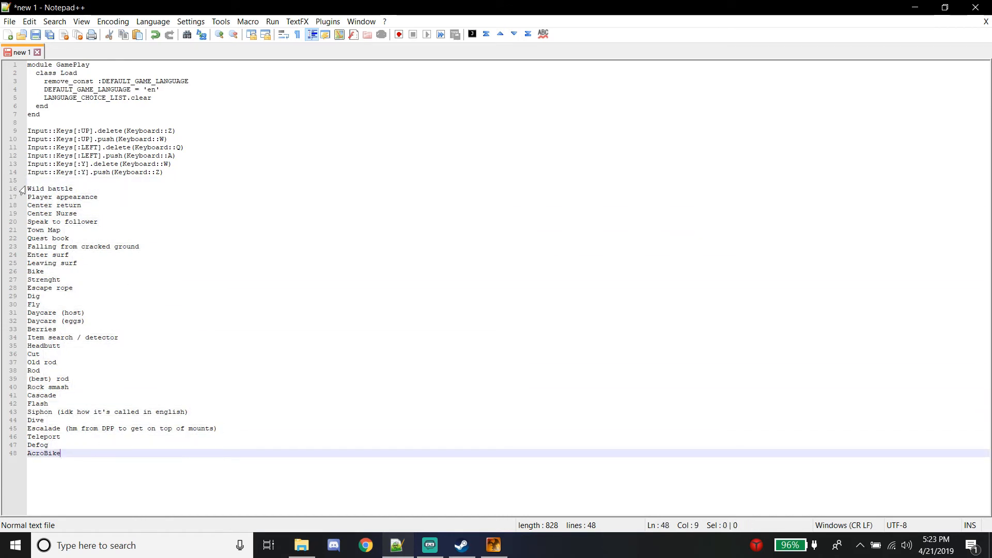
Rename common event 001 in RPG Maker XP as "Wild battle", using the matching line from the Notepad++ notes.
drag(81, 188, 5, 201)
key(shift+Up)
key(shift+Up)
key(shift+Right)
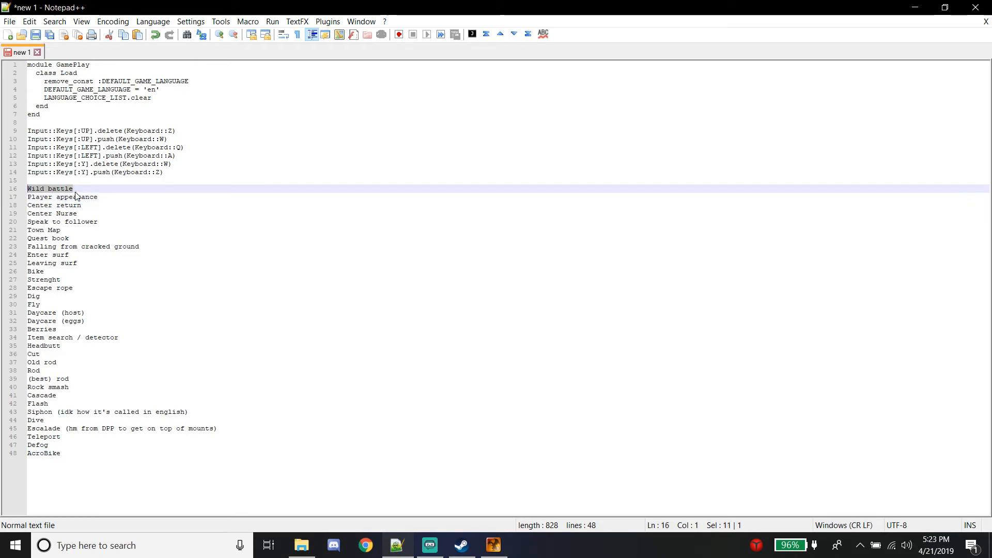
click(493, 545)
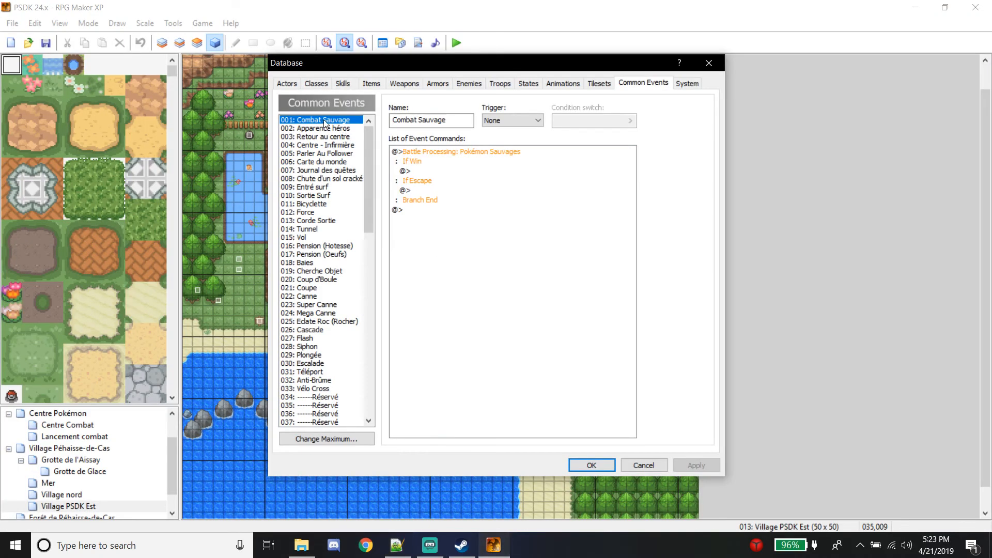
drag(445, 120, 380, 124)
text(Wild battle)
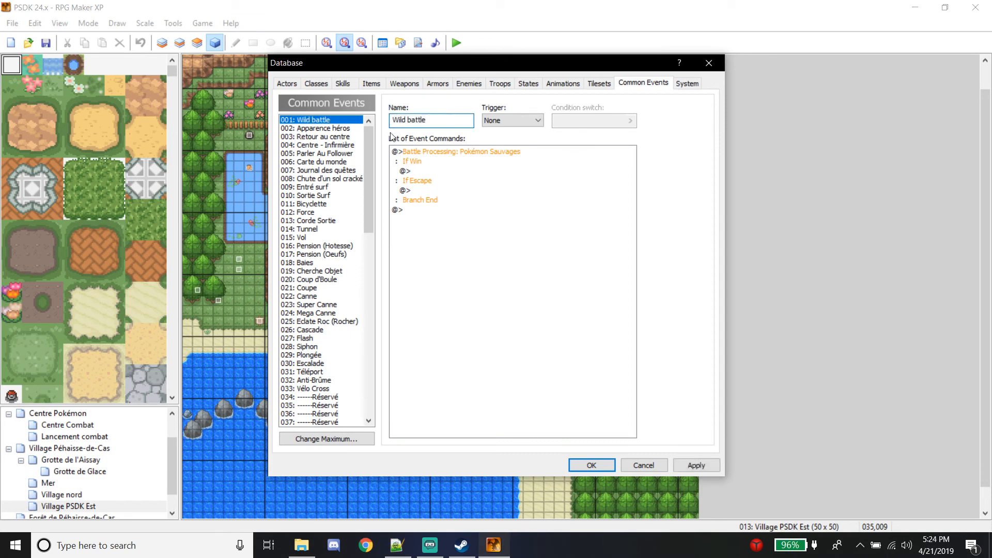
Rename common event 002 as "Player appearance" by copying that line from the Notepad++ notes into its name.
click(313, 127)
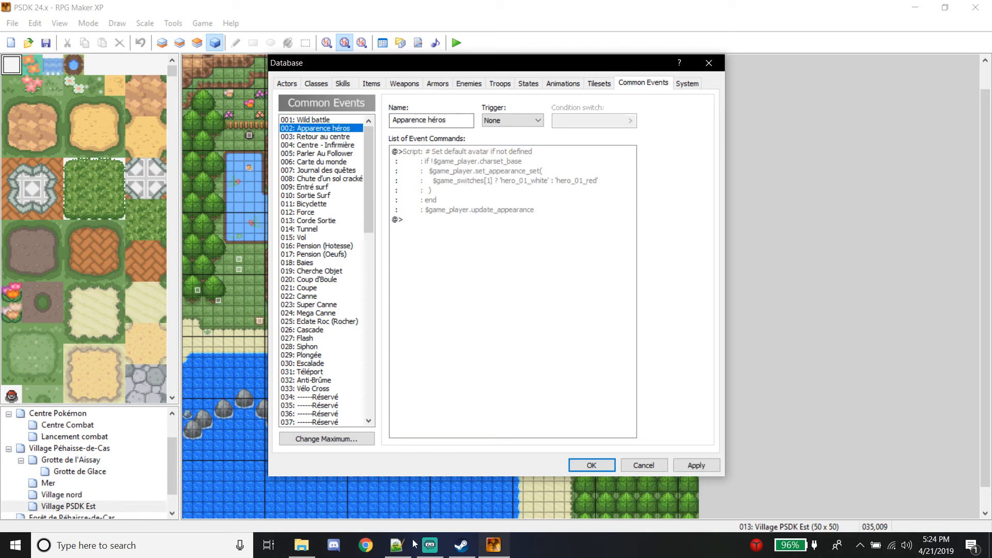
click(310, 552)
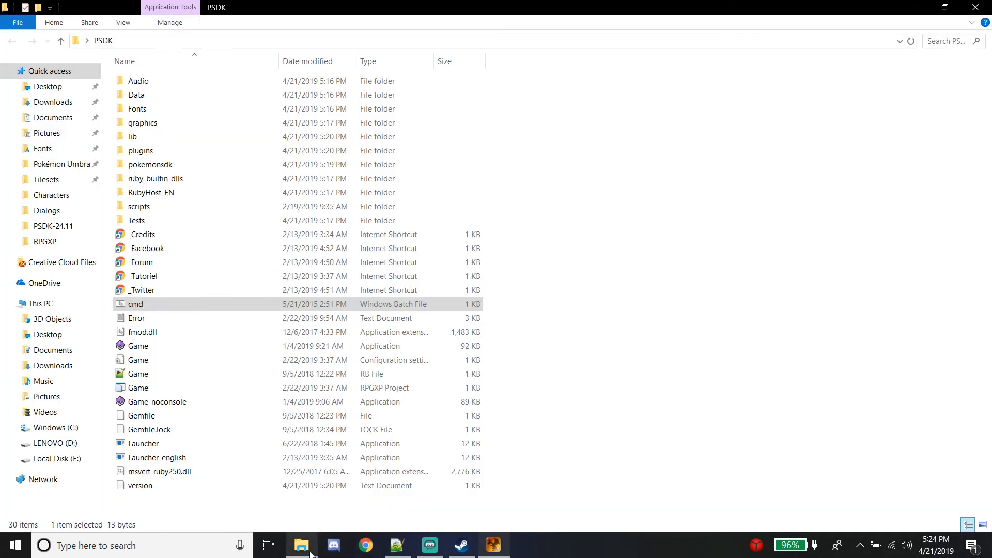
click(397, 545)
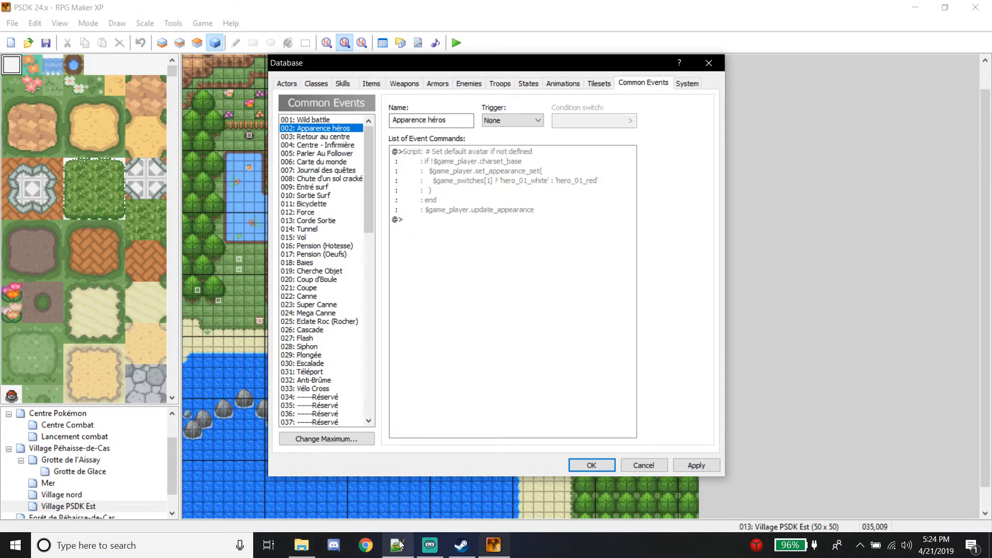
click(397, 545)
drag(101, 198, 2, 198)
key(ctrl+c)
click(494, 546)
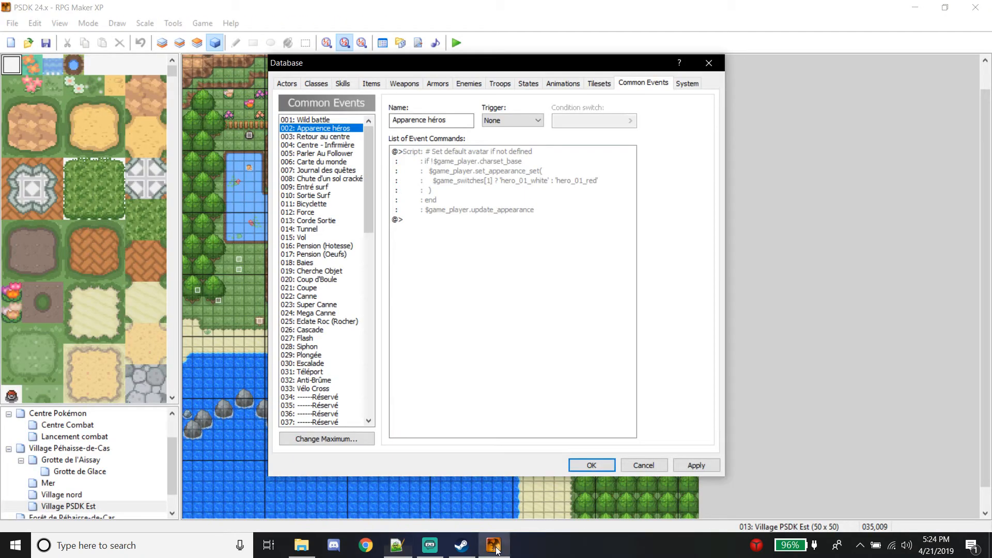
drag(468, 120, 390, 140)
click(424, 120)
key(shift+Home)
key(ctrl+a)
key(ctrl+v)
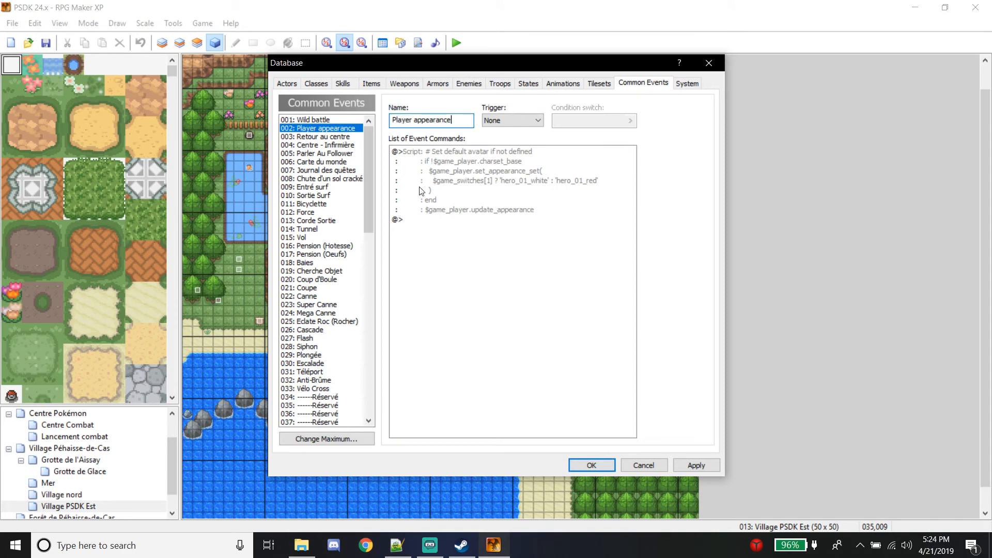
View common event 003, apply the common event renames and close the Database, keeping the changes.
click(316, 137)
scroll(276, 299, down, 1)
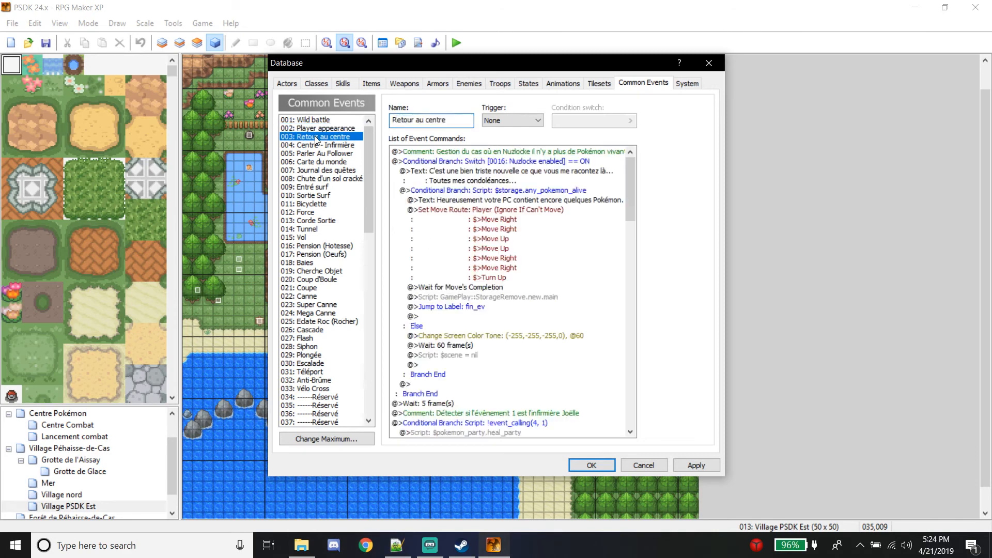
scroll(274, 299, up, 1)
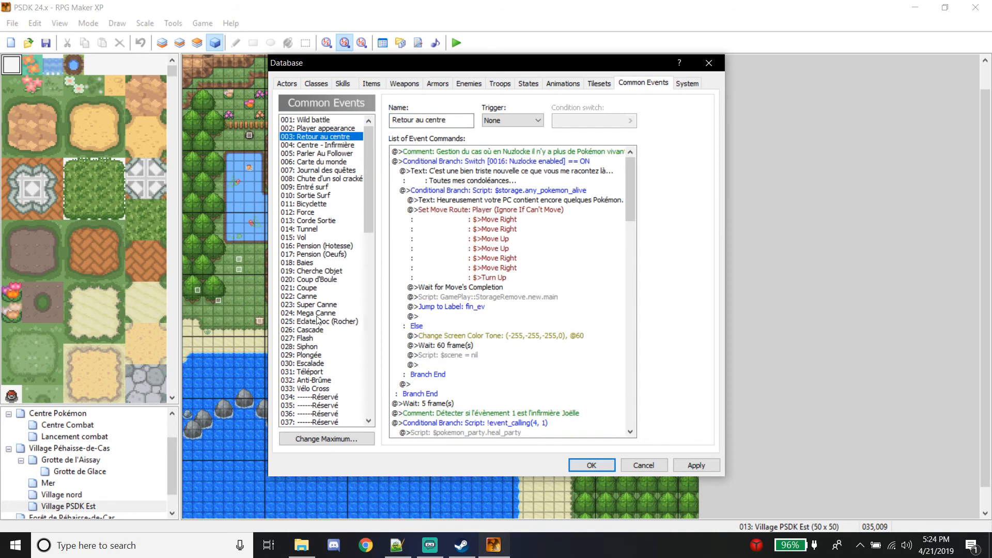
click(688, 468)
click(591, 466)
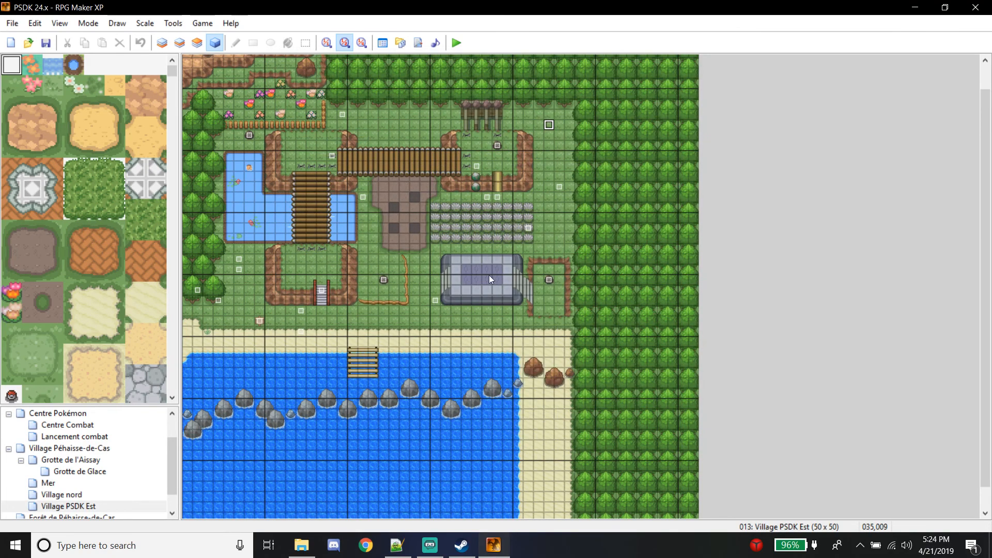
Save the project and playtest the game from the title screen to the English welcome message, ending by closing the game window.
click(548, 228)
click(457, 43)
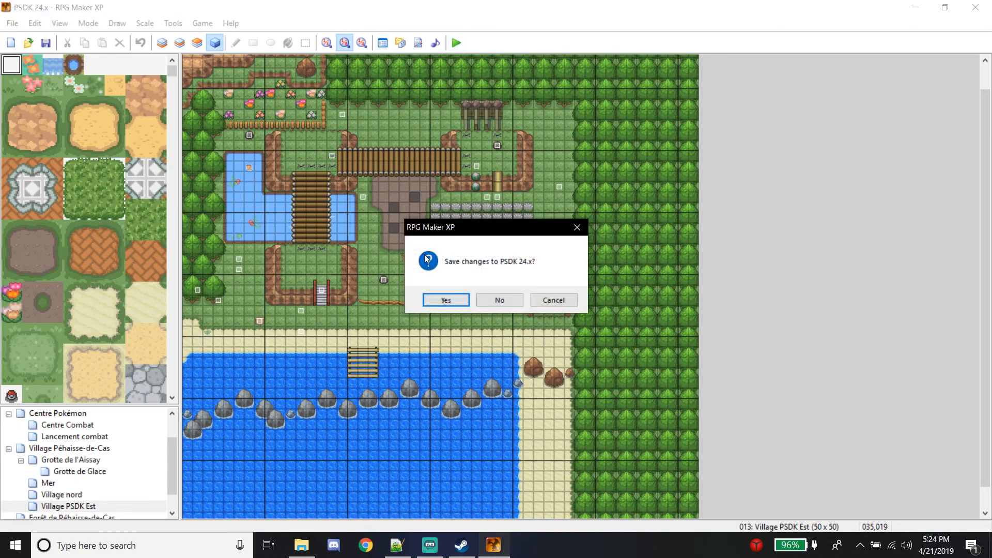
click(447, 300)
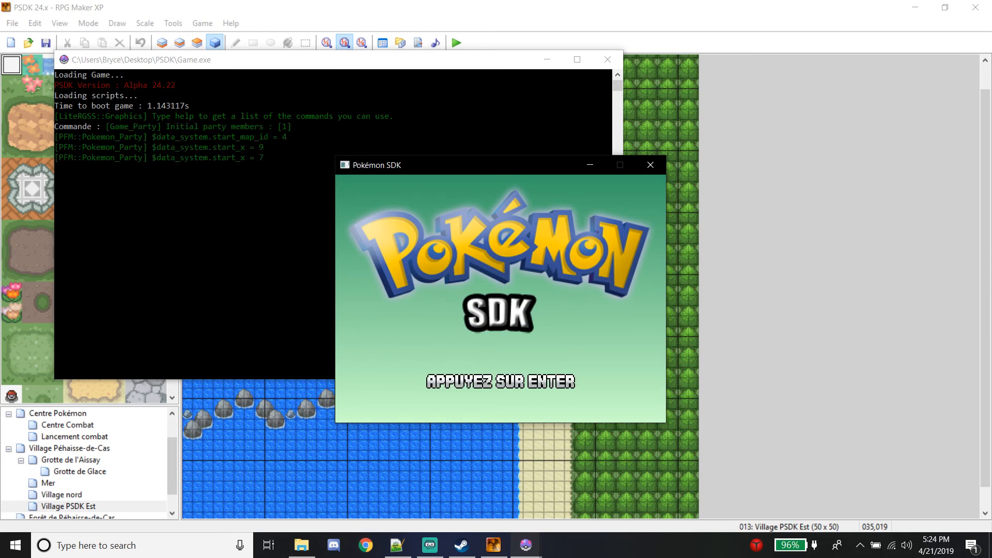
key(Return)
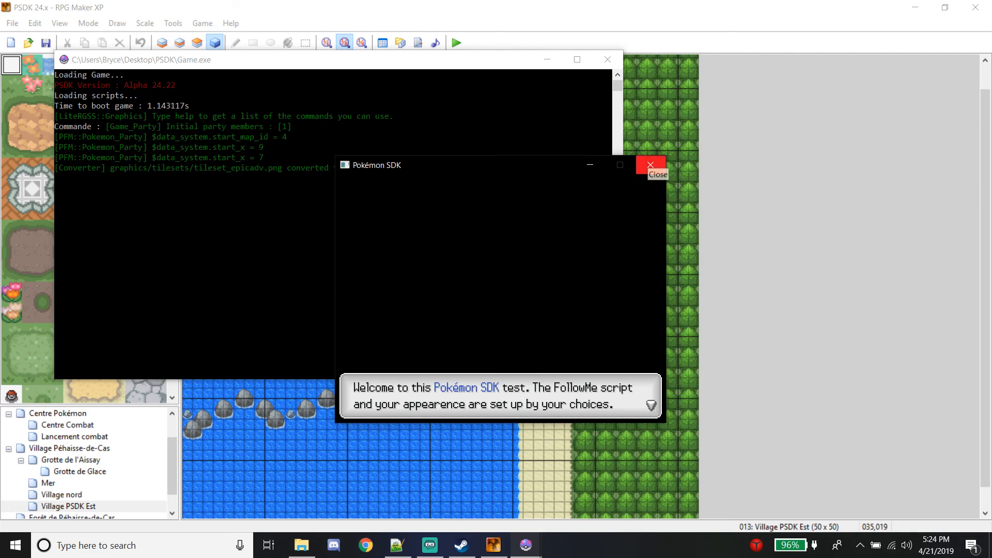
click(651, 164)
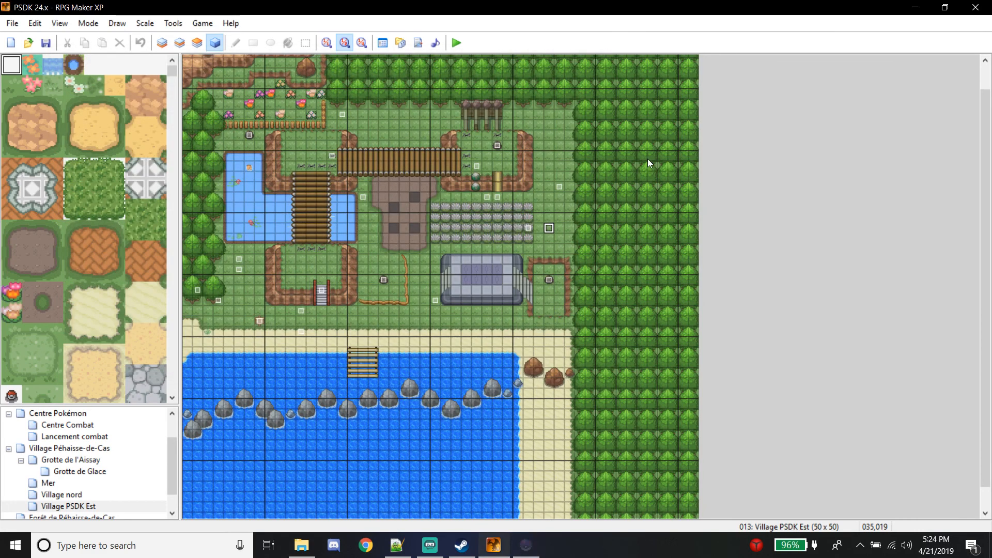